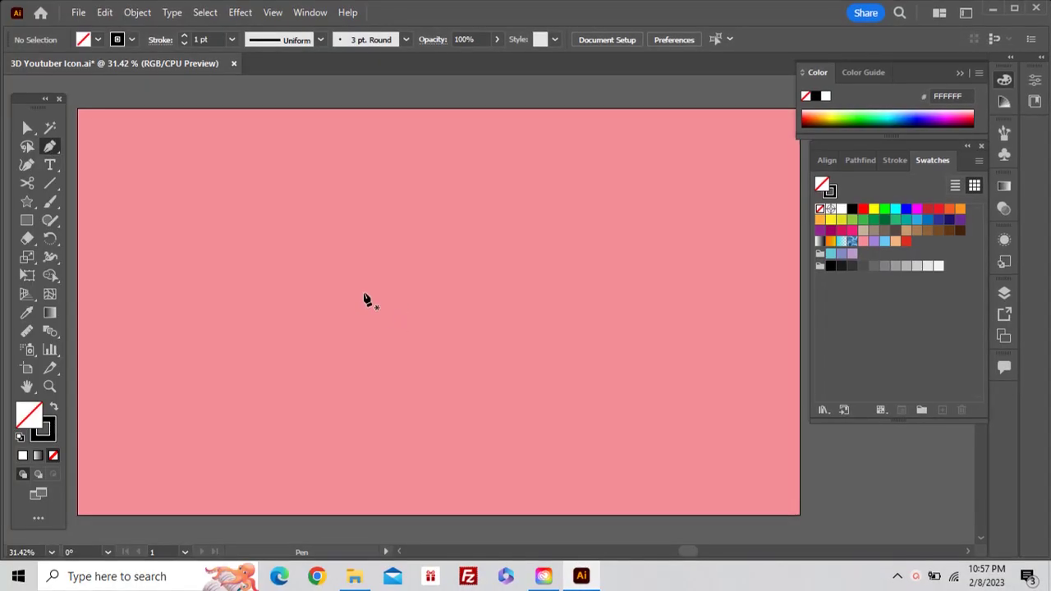
Pen-draw a closed thumbs-up outline with curved thumb, knuckle and rounded palm.
click(363, 292)
drag(388, 276, 415, 272)
drag(410, 205, 438, 197)
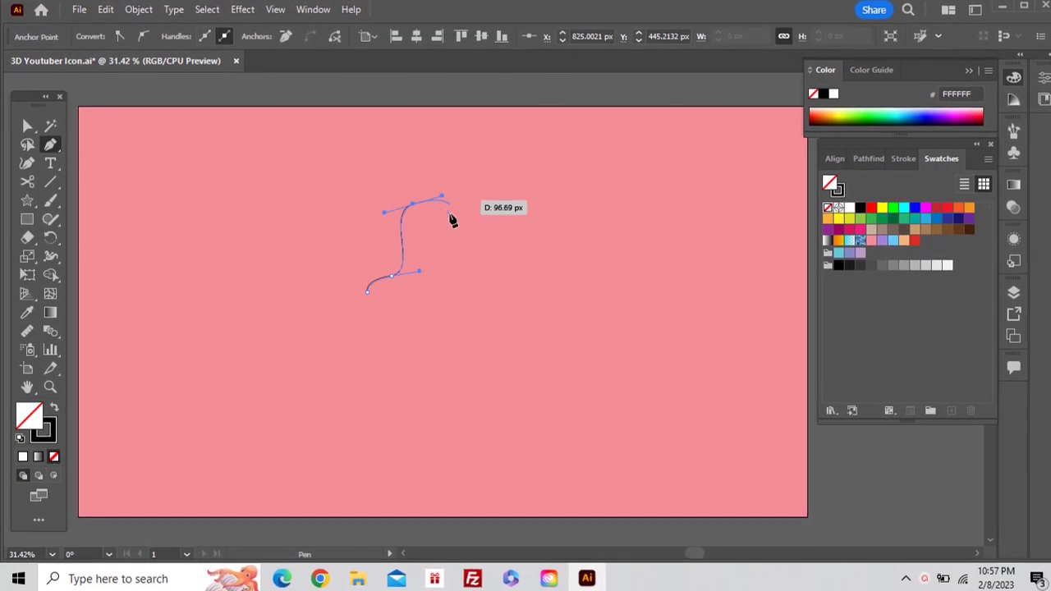
mouse_move(439, 289)
mouse_down()
mouse_move(438, 272)
mouse_move(426, 313)
mouse_up()
drag(509, 268, 535, 283)
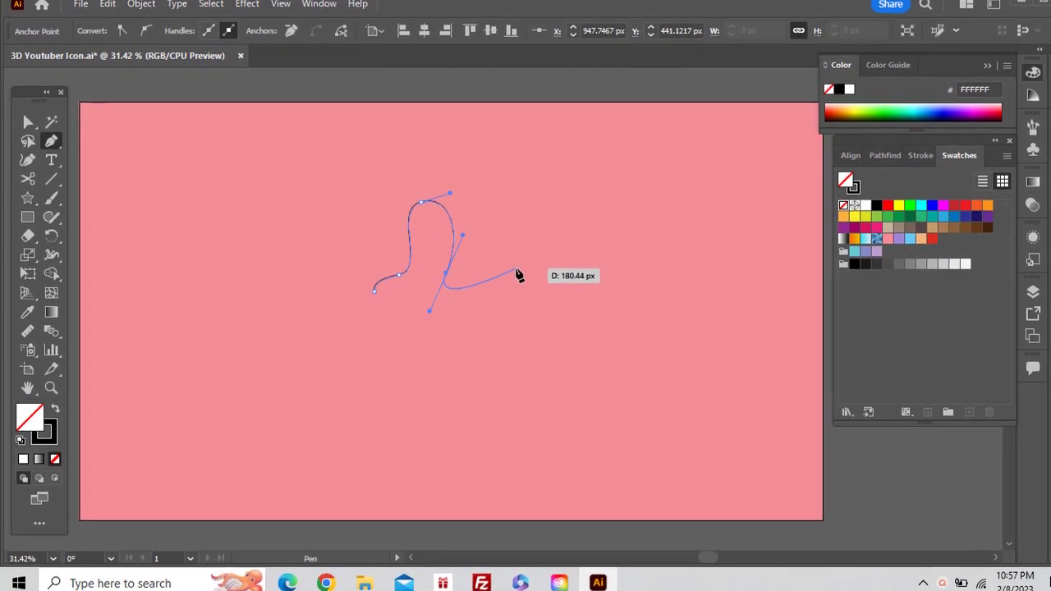
mouse_move(489, 373)
mouse_down()
mouse_move(439, 401)
mouse_move(393, 375)
mouse_up()
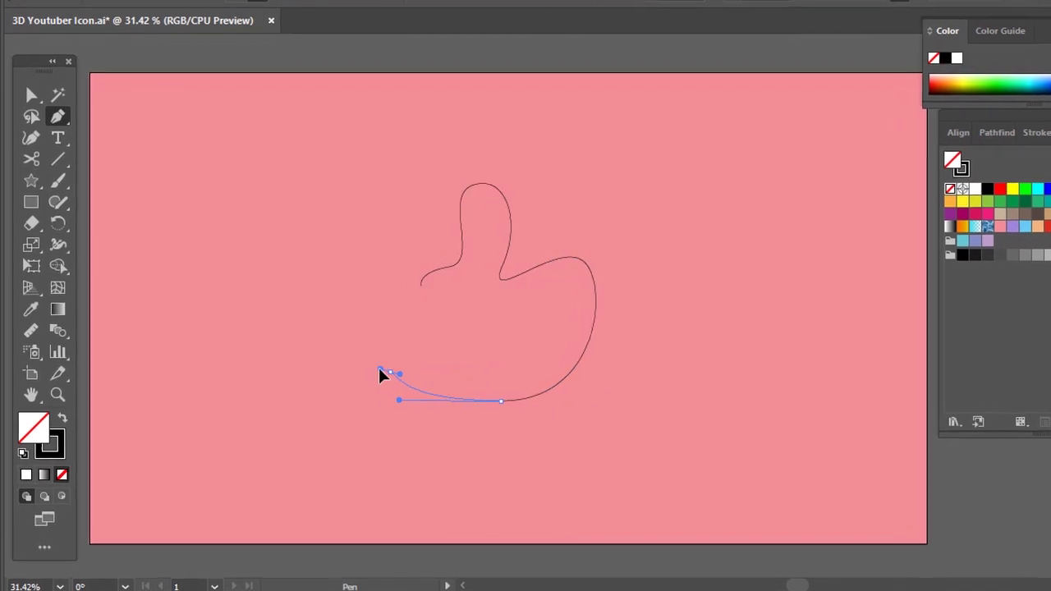
mouse_move(384, 370)
mouse_down()
mouse_move(406, 277)
mouse_move(446, 290)
mouse_up()
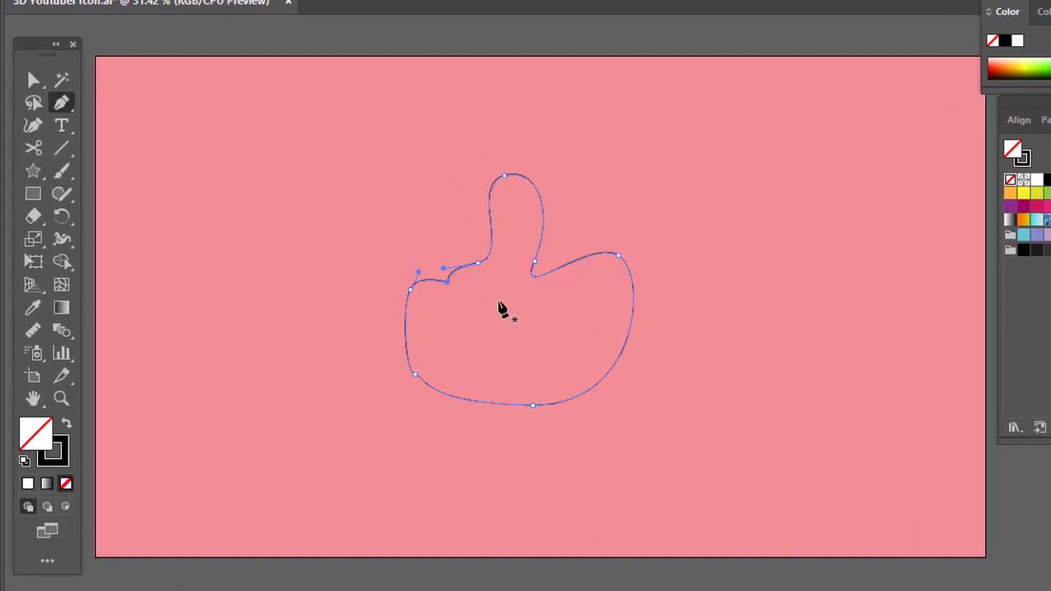
Refine the hand's thumb base, knuckle and bottom anchors with Direct Selection.
ctrl+click(543, 287)
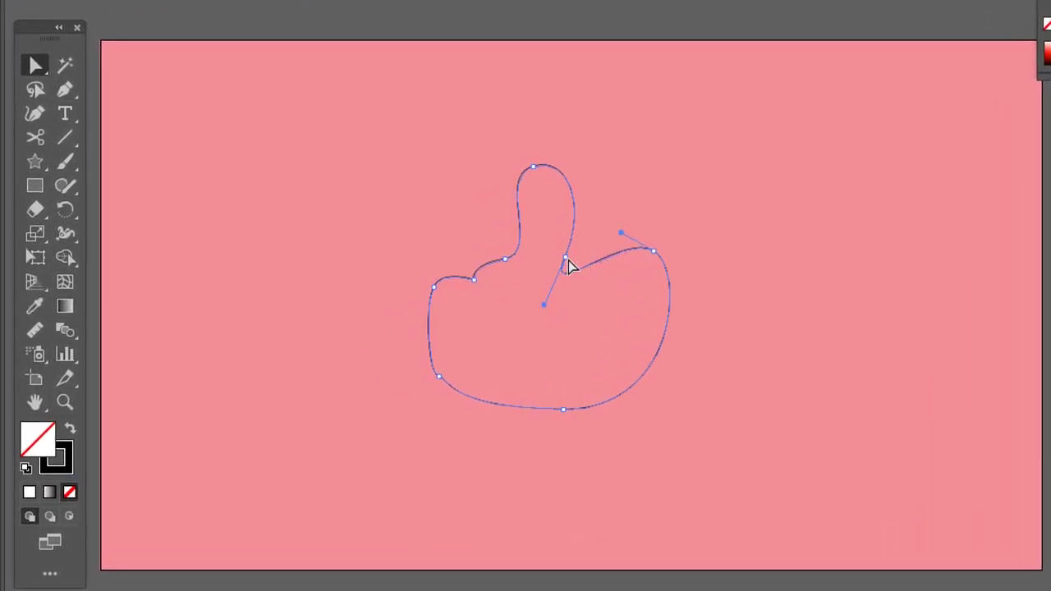
drag(569, 262, 578, 254)
click(669, 249)
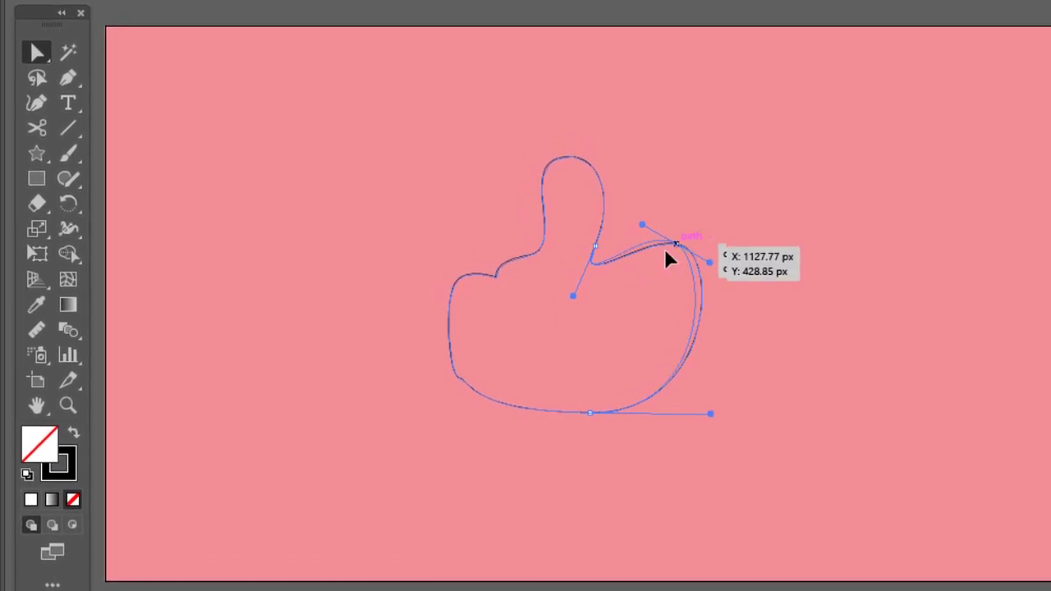
click(614, 417)
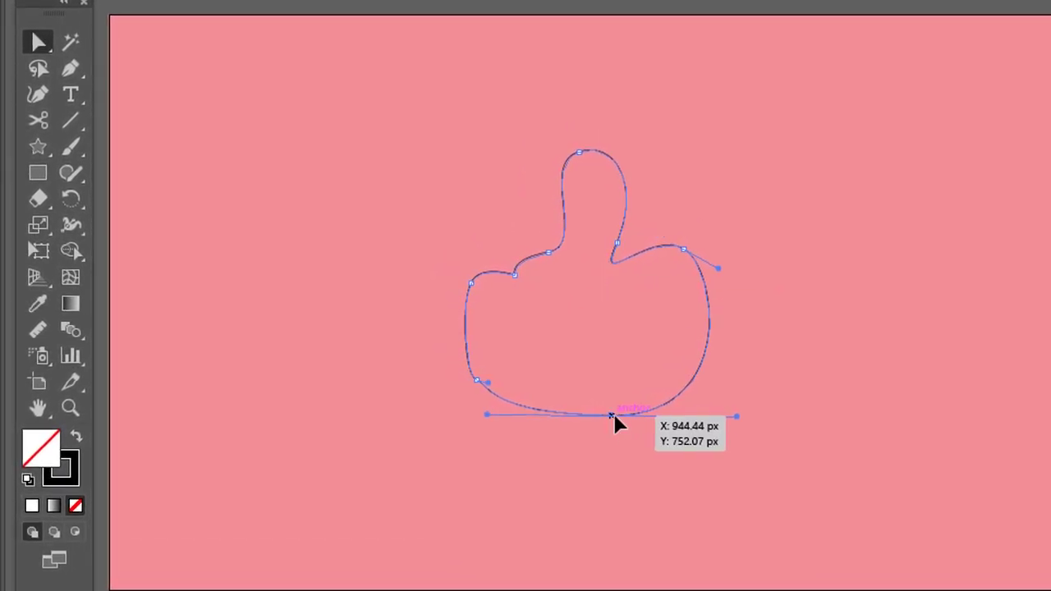
drag(491, 383, 521, 389)
click(537, 412)
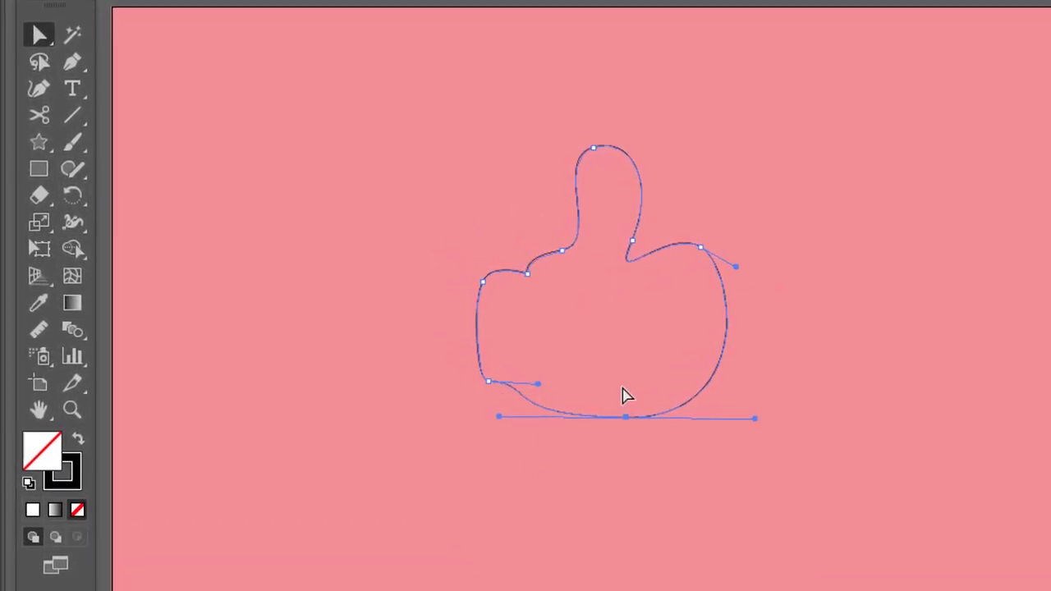
click(605, 351)
Pen-draw a closed cuff band along the hand's left edge.
key(p)
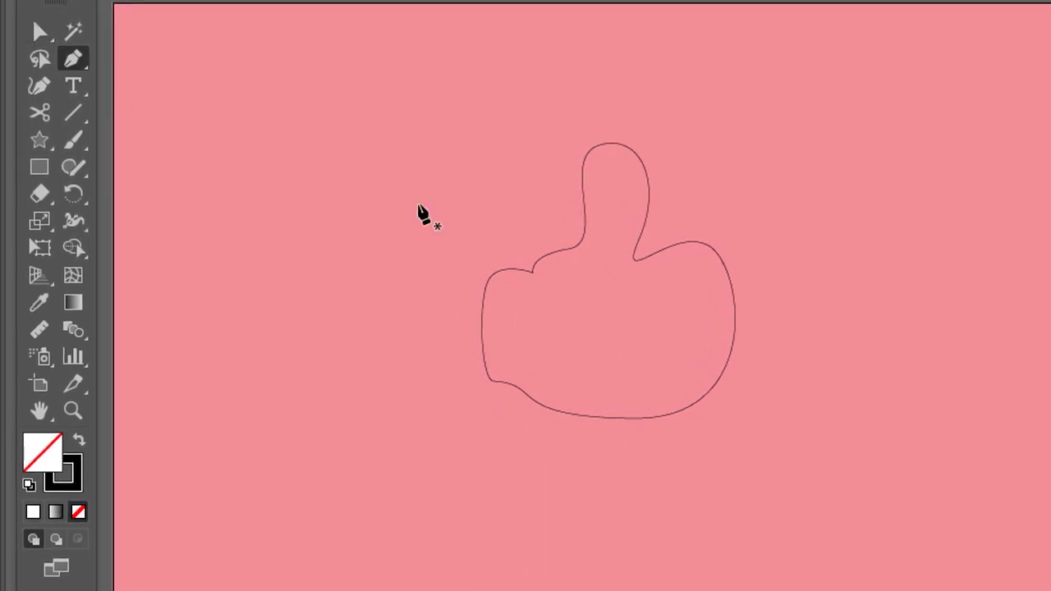
click(523, 270)
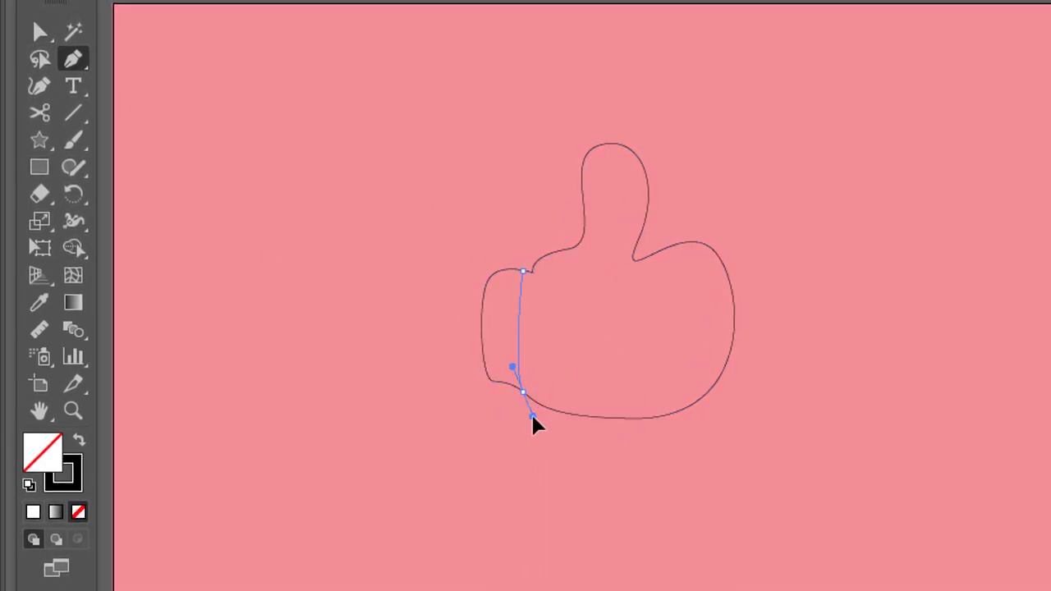
click(520, 392)
drag(450, 388, 437, 366)
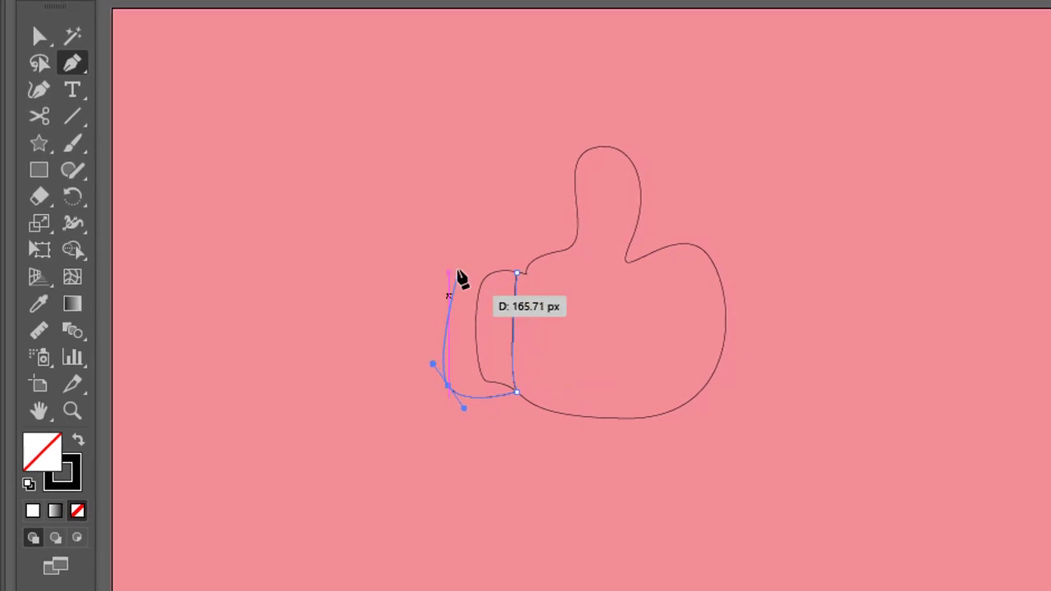
drag(466, 257, 480, 246)
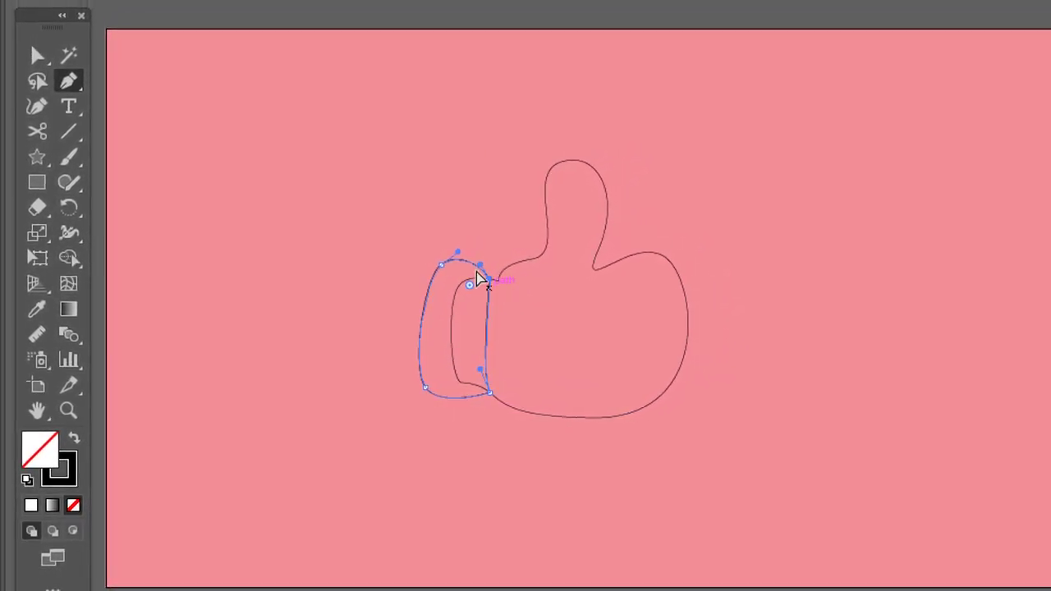
Draw a closed outer sleeve shape left of the cuff.
click(475, 264)
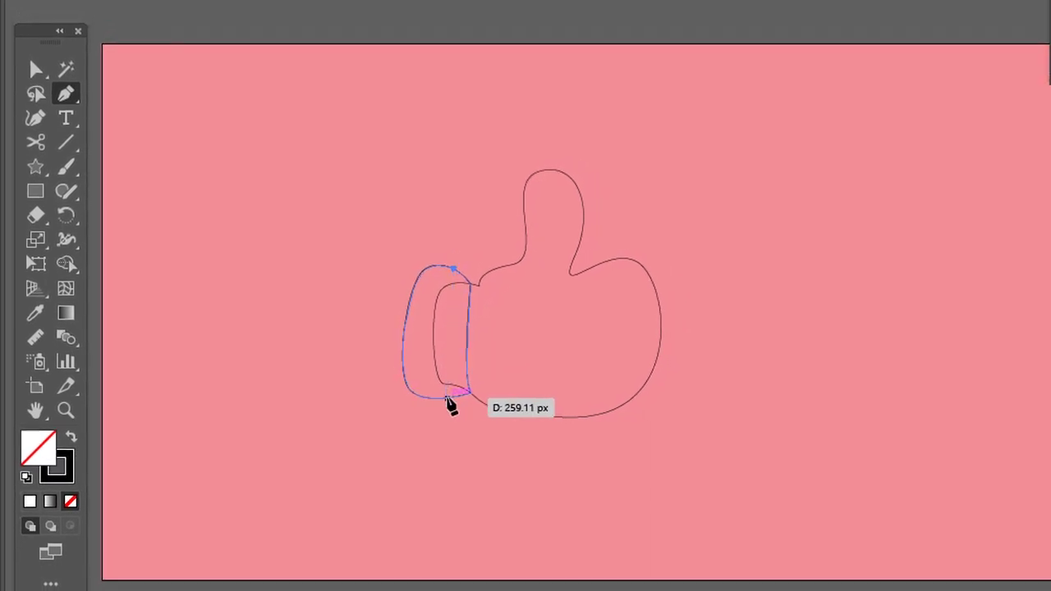
drag(454, 399, 464, 442)
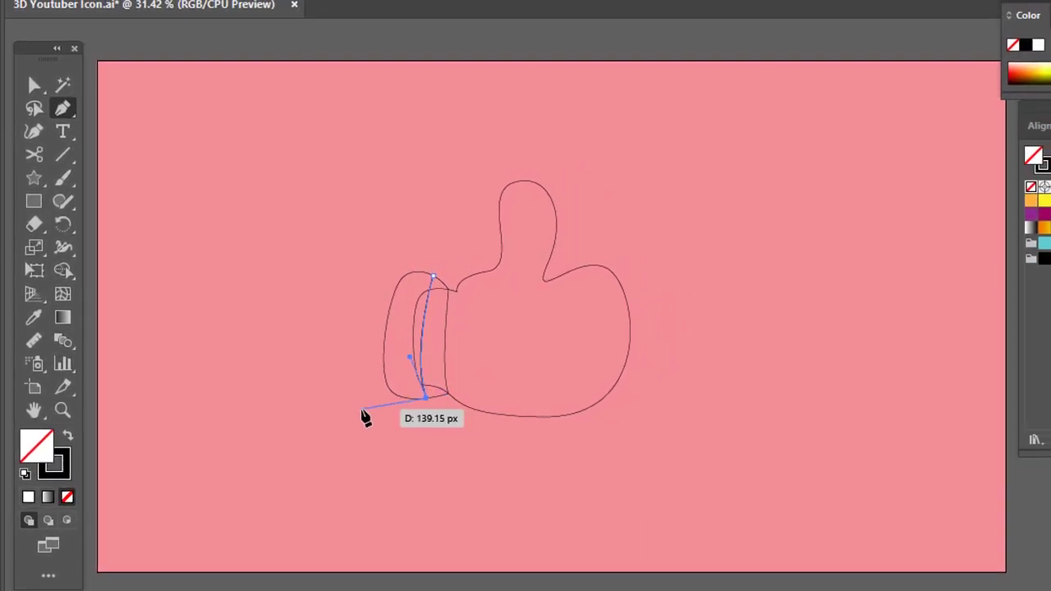
drag(324, 398, 302, 383)
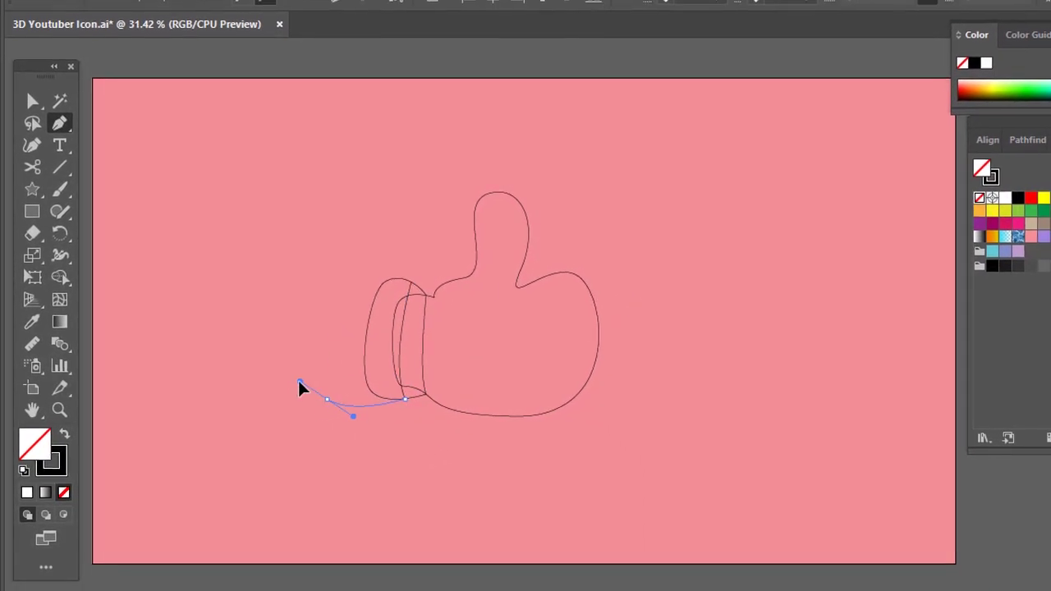
drag(340, 279, 409, 266)
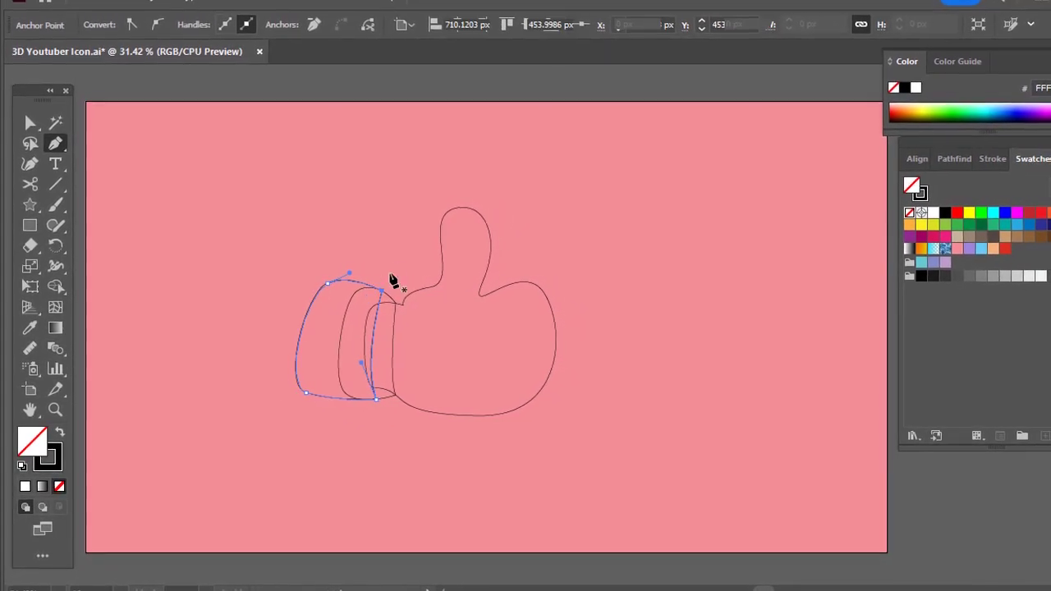
key(ctrl+shift+a)
Add a small circle on the sleeve and move the whole drawing right.
key(l)
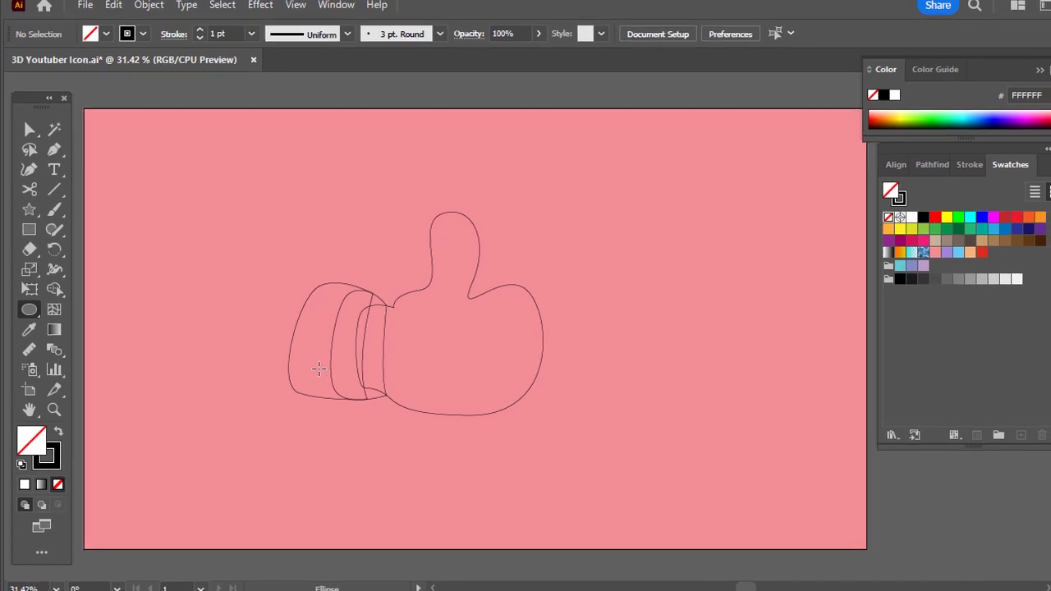
drag(324, 371, 345, 394)
drag(275, 237, 515, 376)
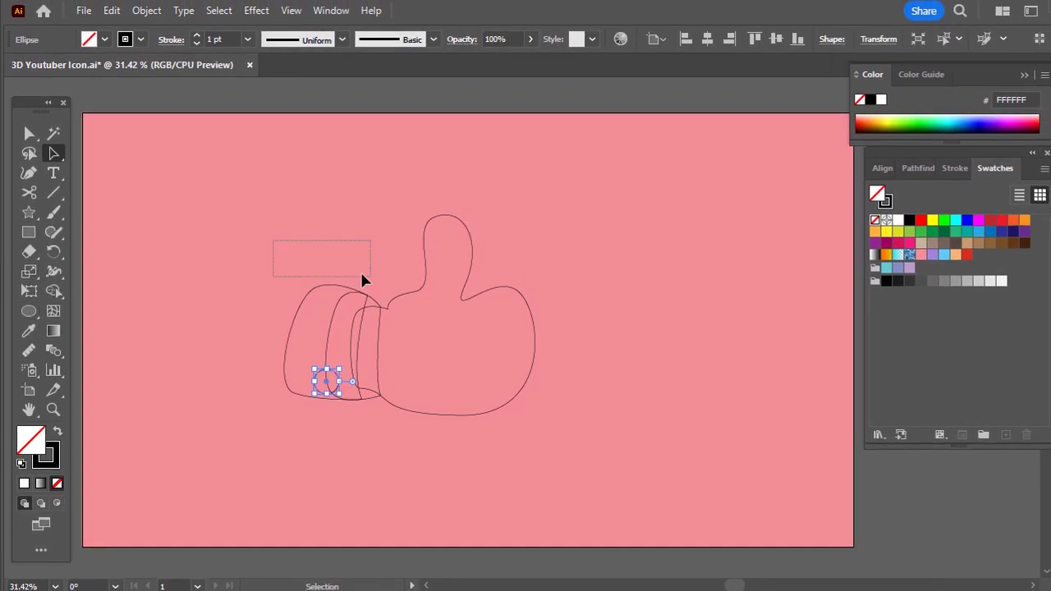
drag(531, 297, 729, 298)
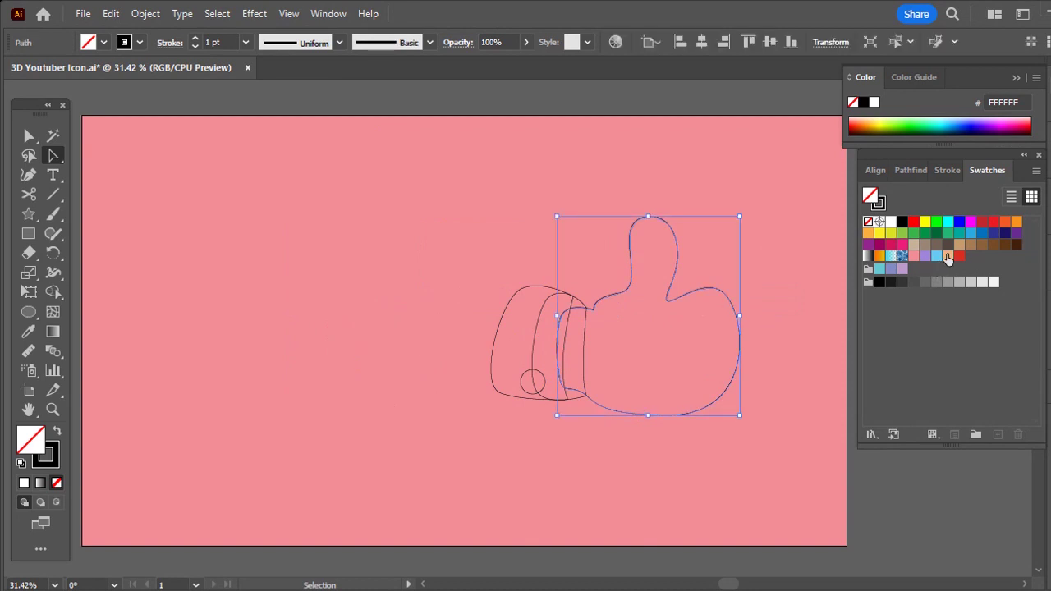
Fill the hand peach, the cuff band white and the sleeve light blue.
click(948, 256)
click(583, 308)
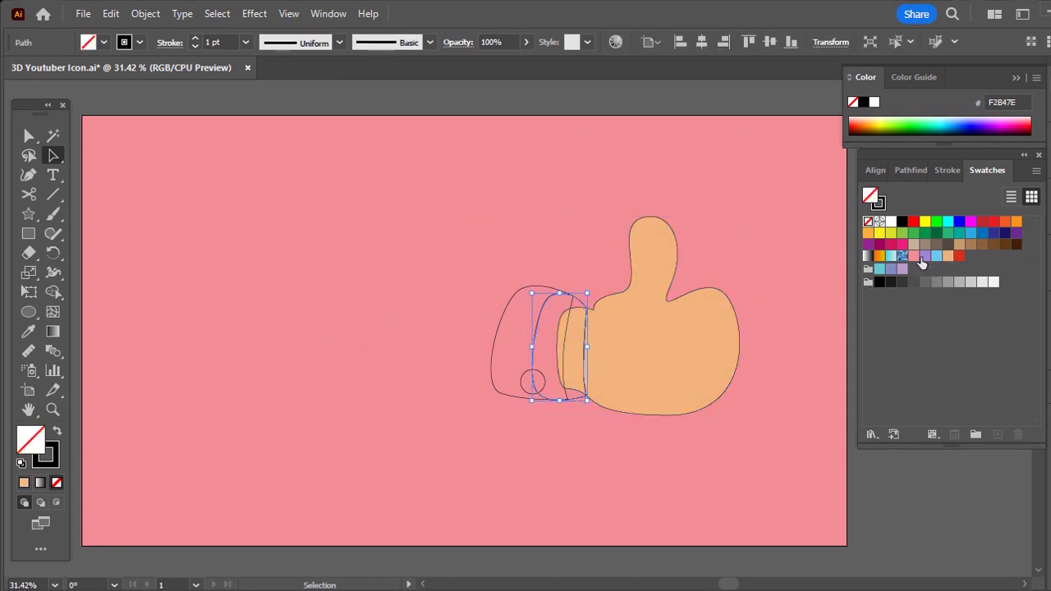
click(891, 222)
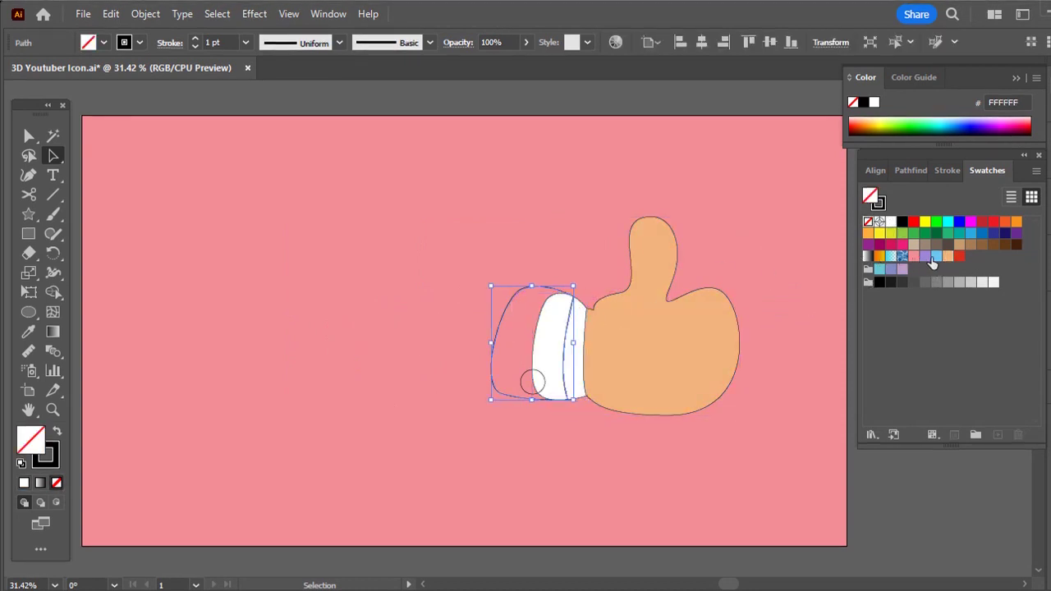
click(935, 256)
click(546, 379)
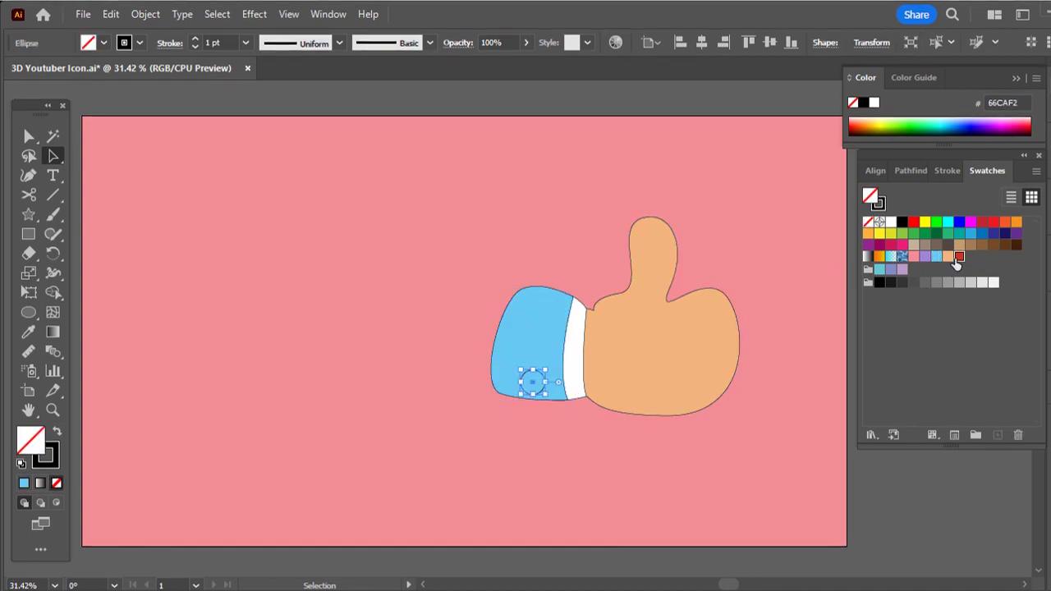
Set the stroke of the whole thumbs-up artwork to None.
drag(465, 202, 495, 447)
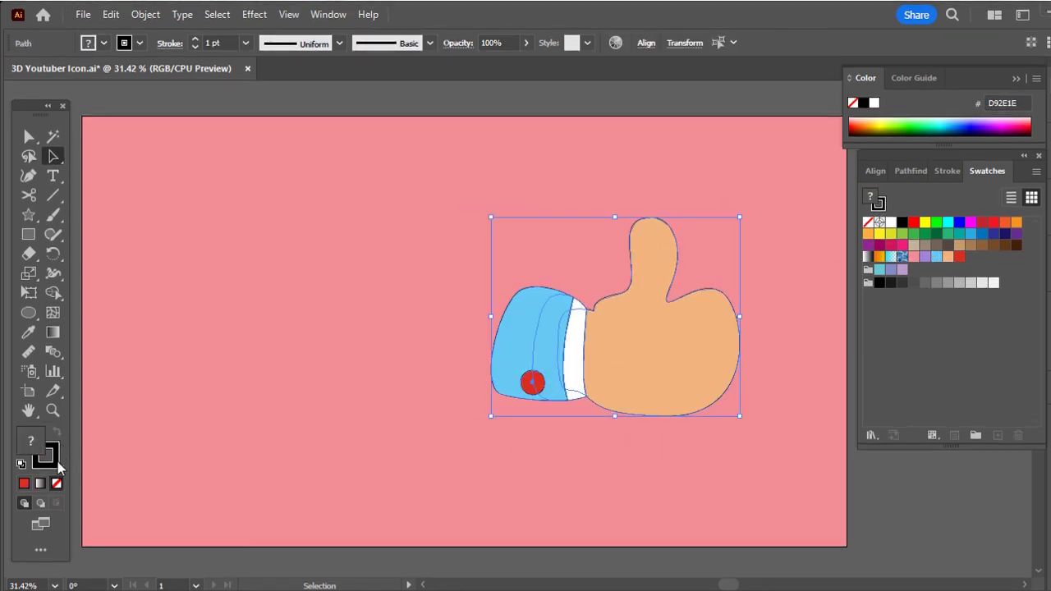
click(56, 483)
click(427, 322)
drag(466, 194, 750, 424)
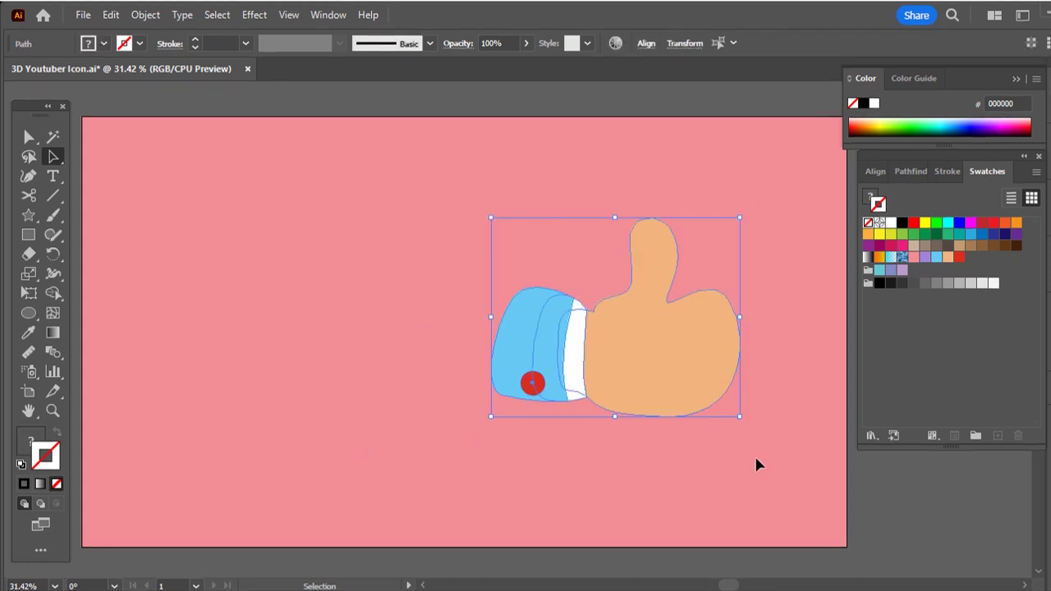
click(755, 454)
Reshape the sleeve's bottom anchor and upper edge into a rounder curve.
key(a)
click(567, 403)
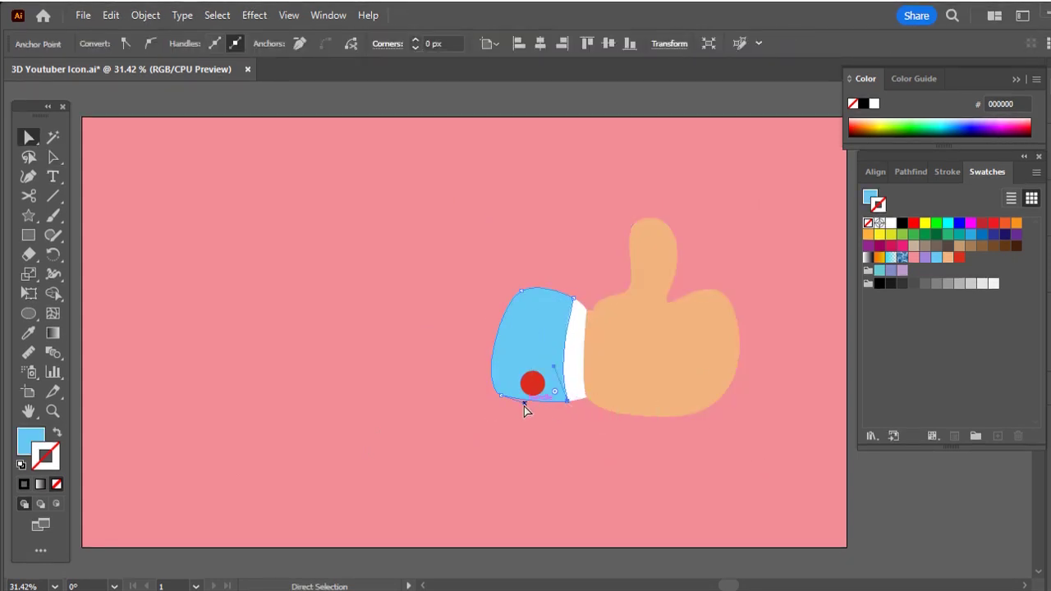
click(563, 328)
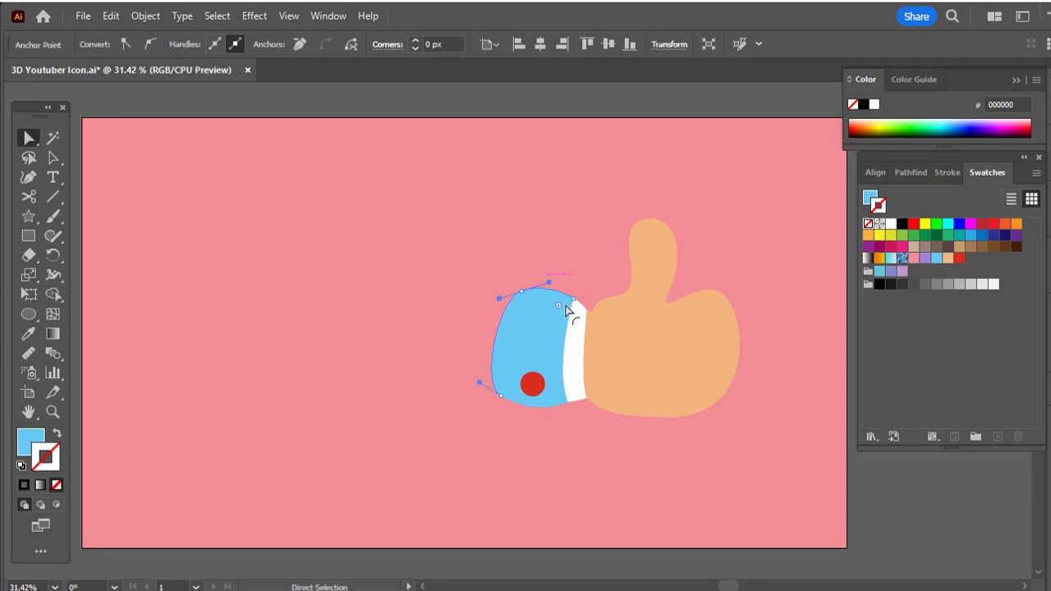
click(580, 253)
Tilt the thumbs-up about 18°, shrink it slightly and move it lower right.
drag(745, 457, 745, 452)
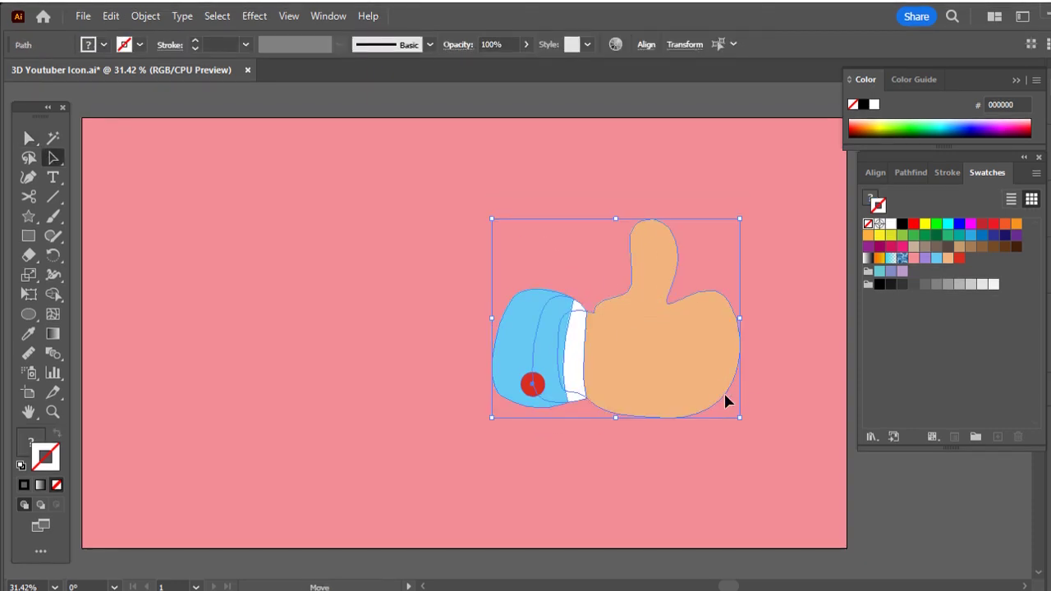
drag(741, 411, 790, 379)
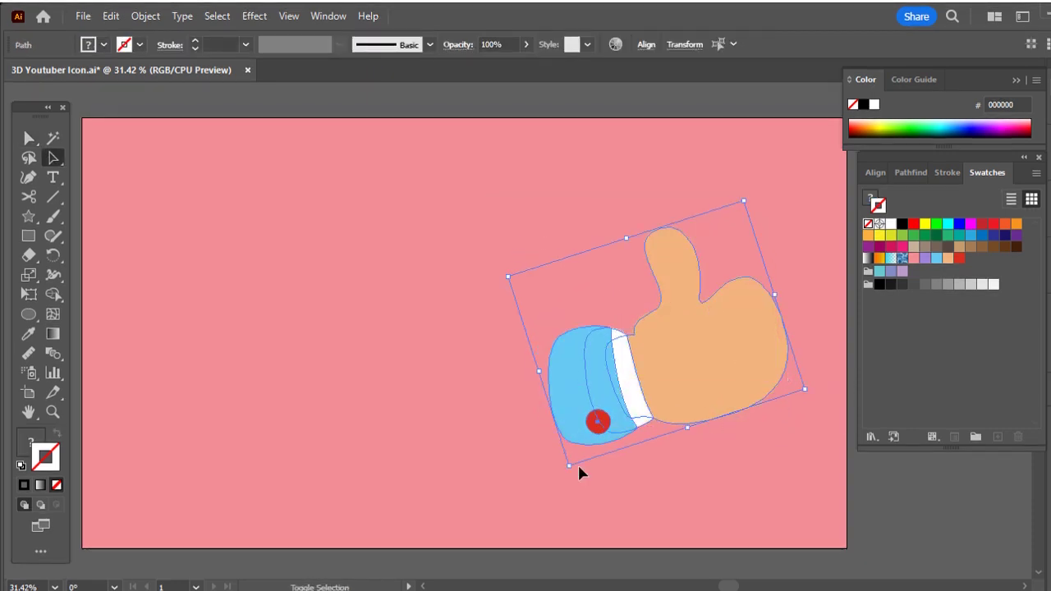
drag(577, 462, 602, 452)
drag(674, 344, 711, 371)
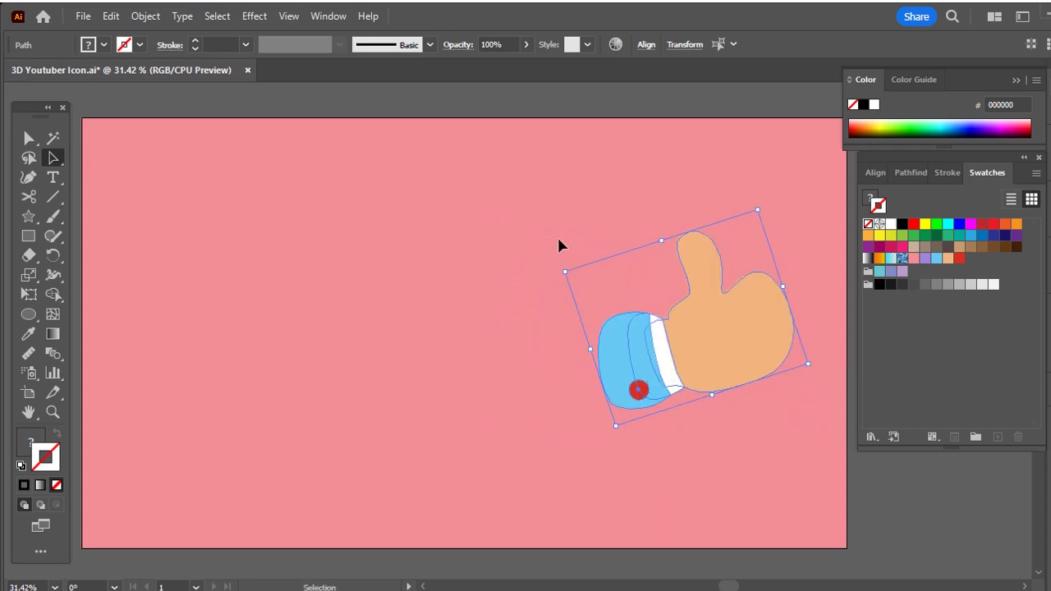
click(558, 241)
Reset to default colours with no fill and draw a tall rectangle left of centre.
click(56, 434)
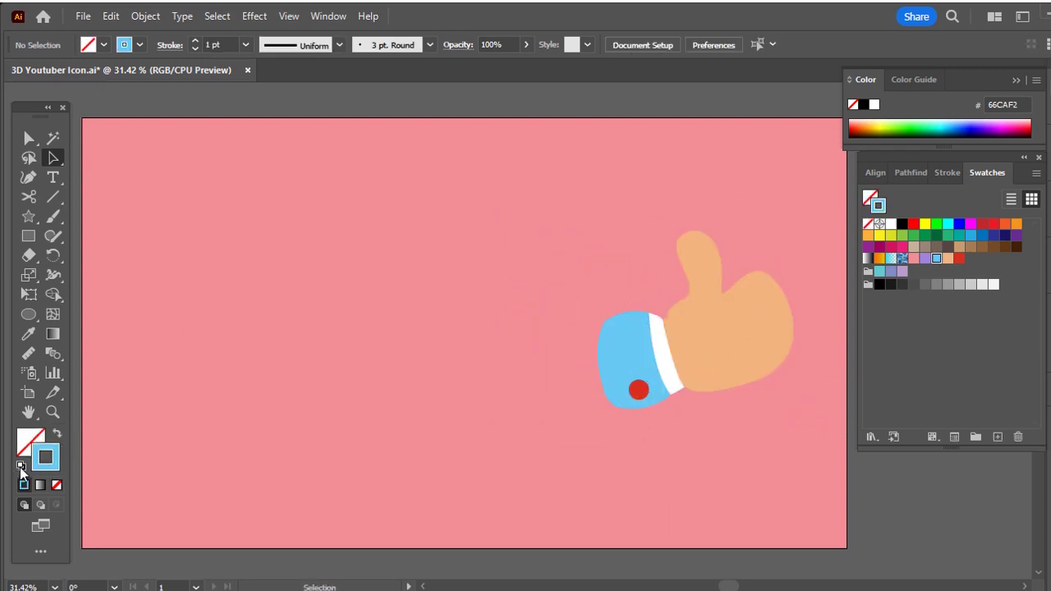
click(21, 466)
click(56, 484)
click(29, 237)
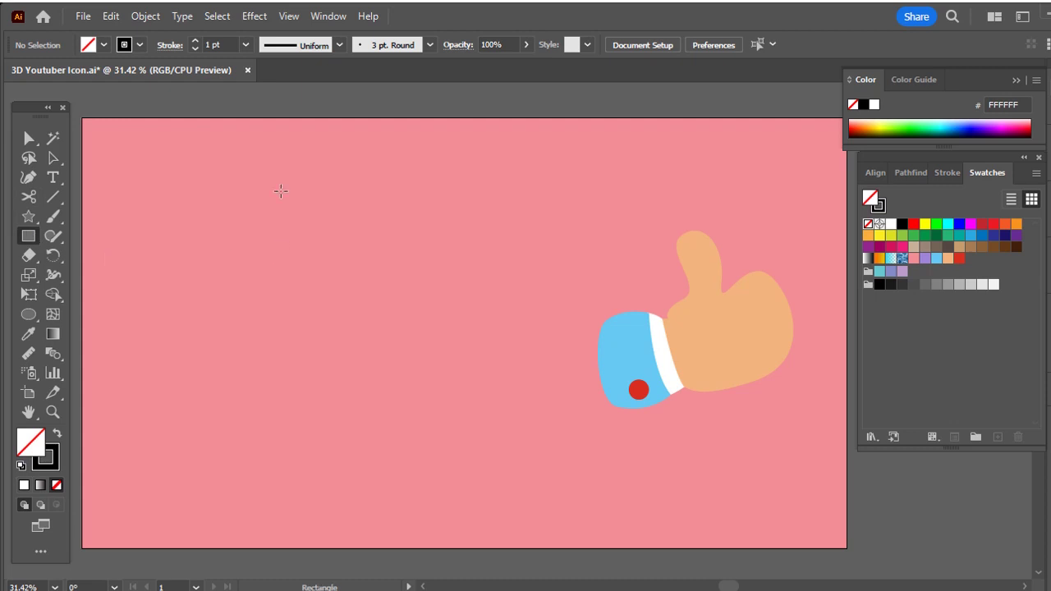
drag(405, 341, 428, 403)
Round the rectangle into a pill, delete its bottom curve and close the arch.
key(v)
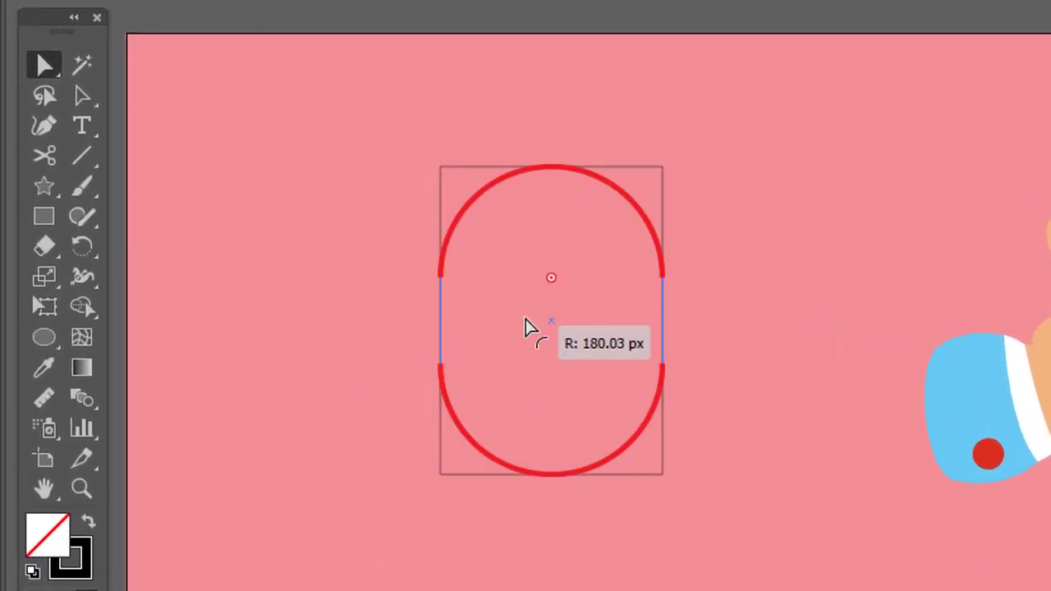
drag(309, 214, 361, 312)
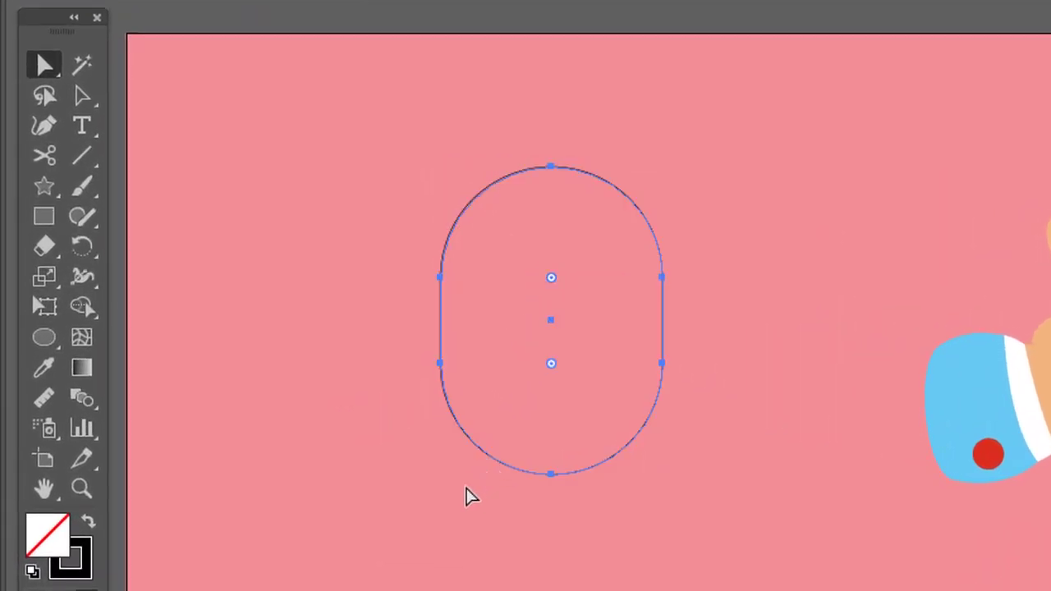
key(Delete)
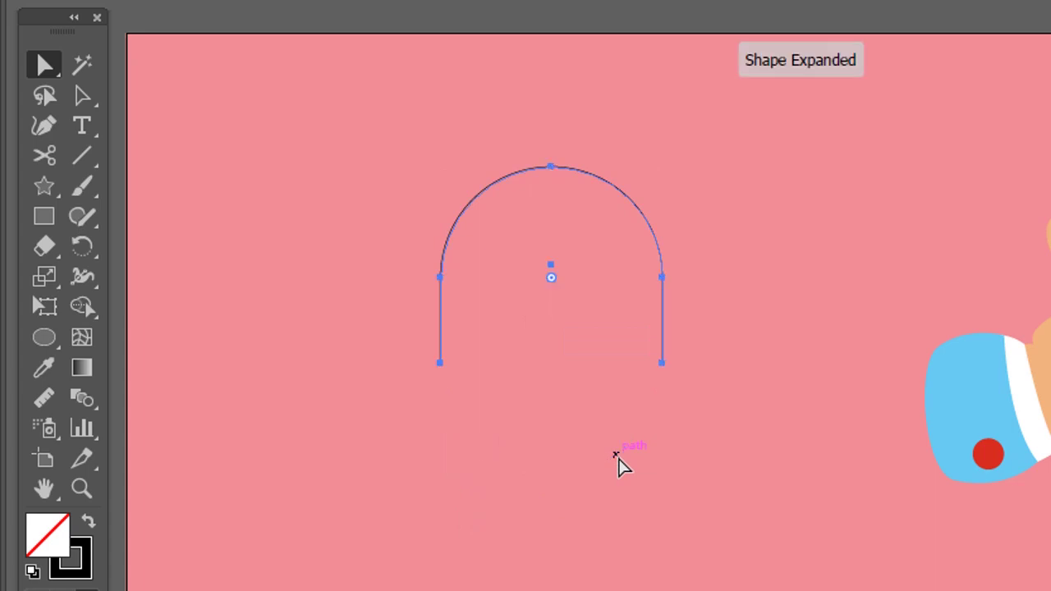
click(440, 362)
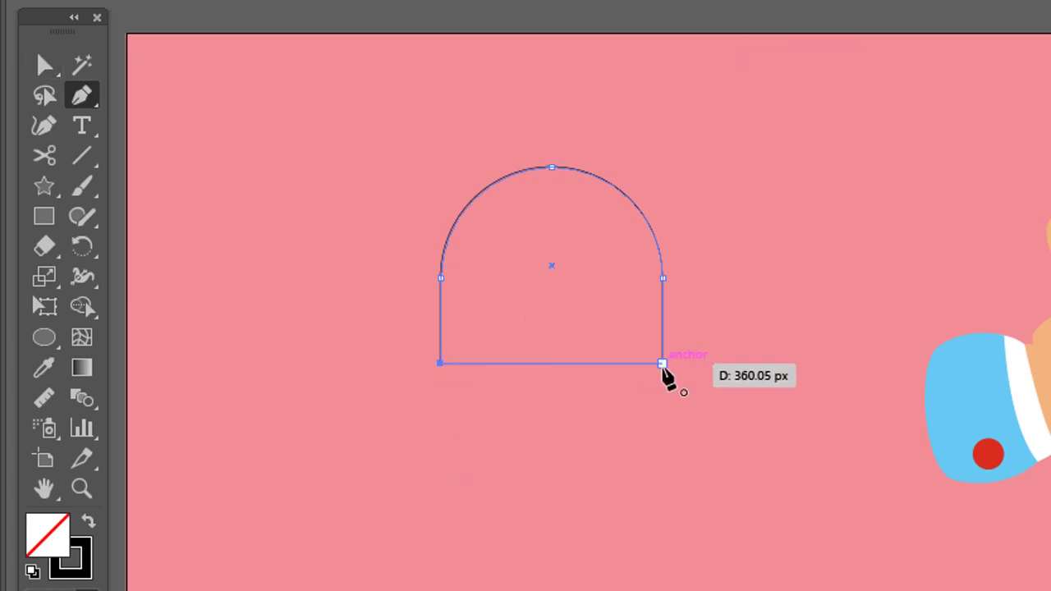
Draw a thin bar across the dome's base and a small circle on top.
click(44, 216)
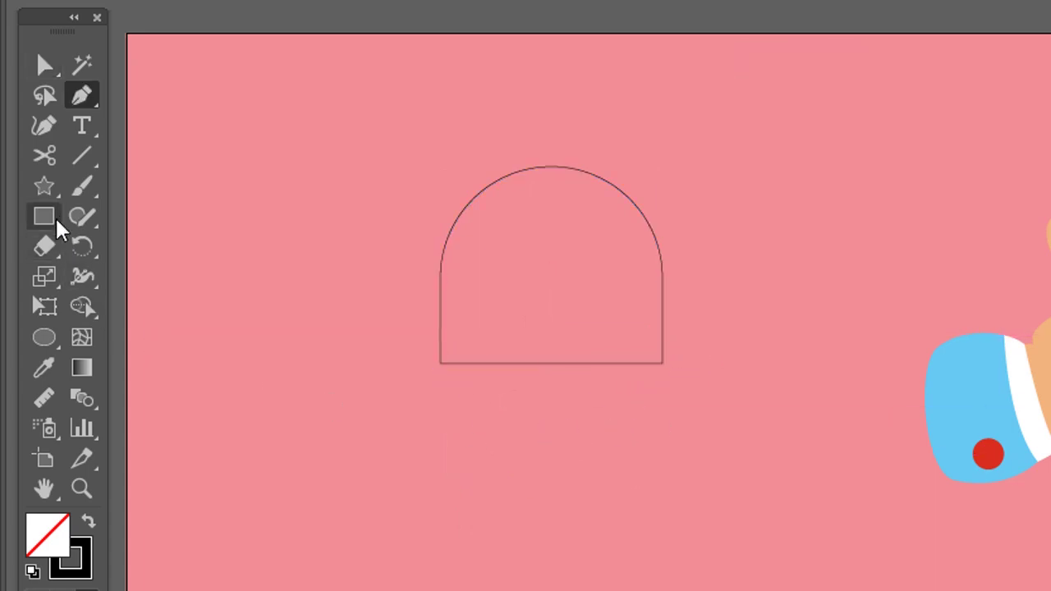
drag(434, 352, 672, 377)
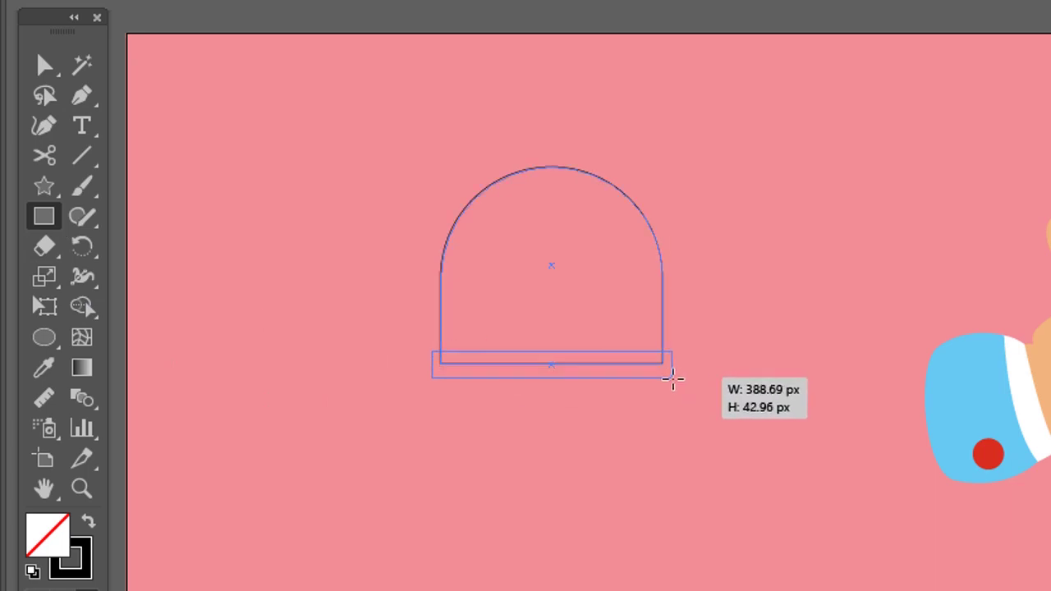
key(v)
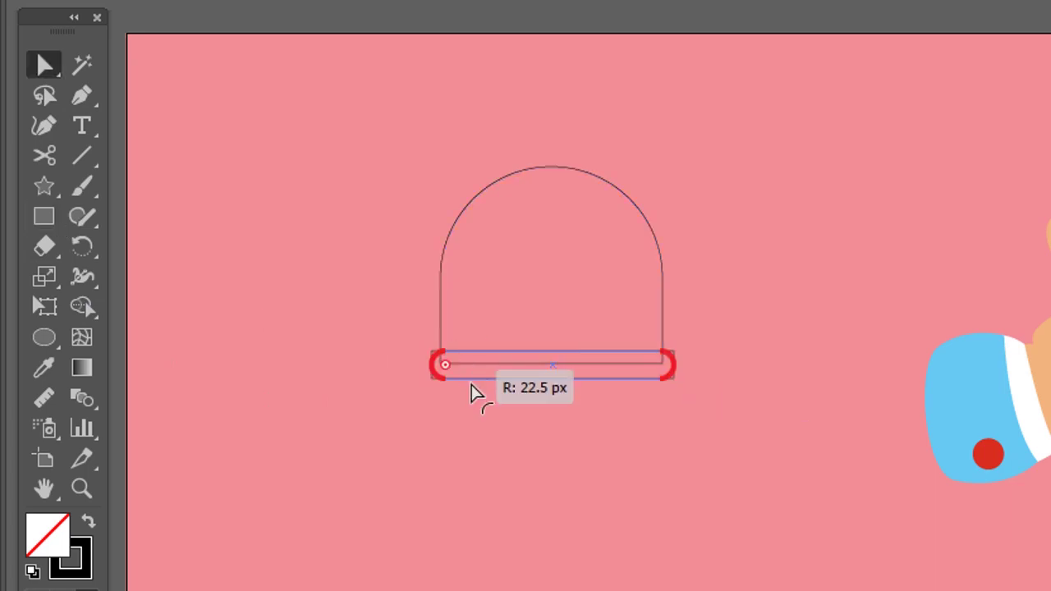
click(473, 394)
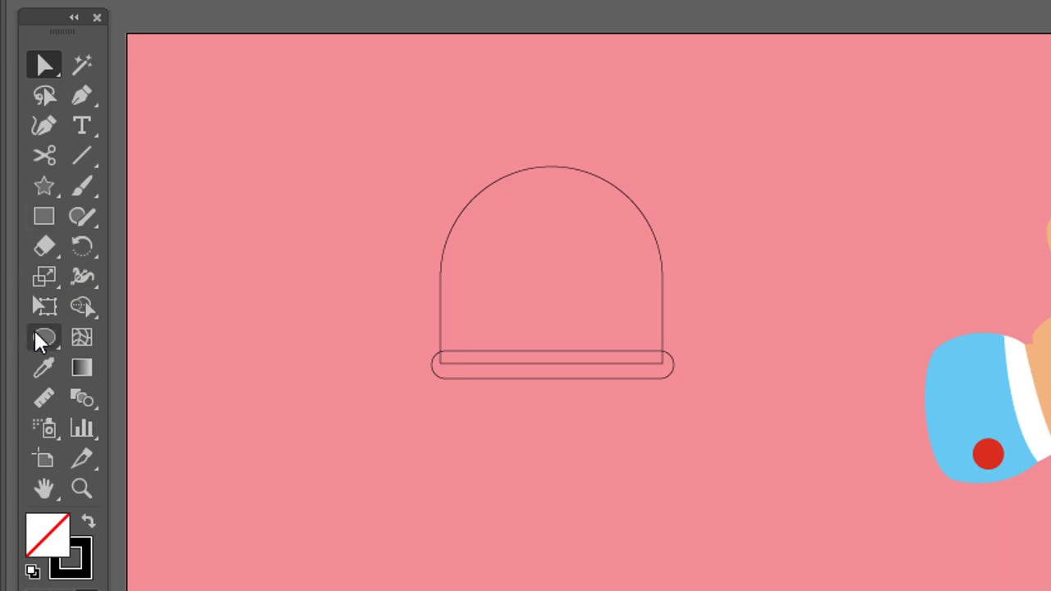
drag(538, 148, 574, 183)
Select the bell's dome and base bar, checking alignment and shape-combining options, and add the clapper.
key(a)
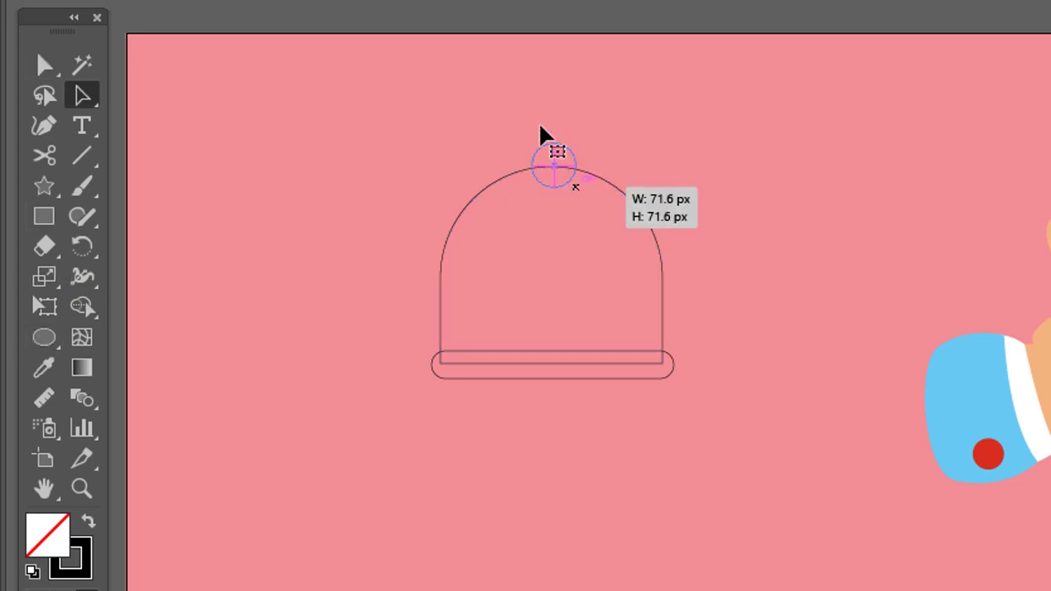
click(618, 190)
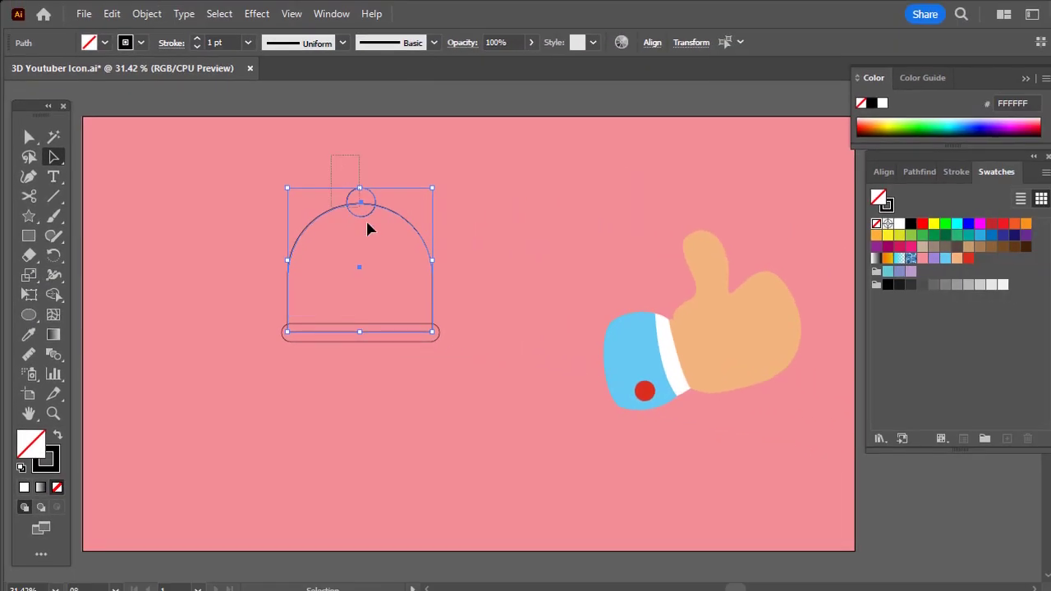
click(881, 172)
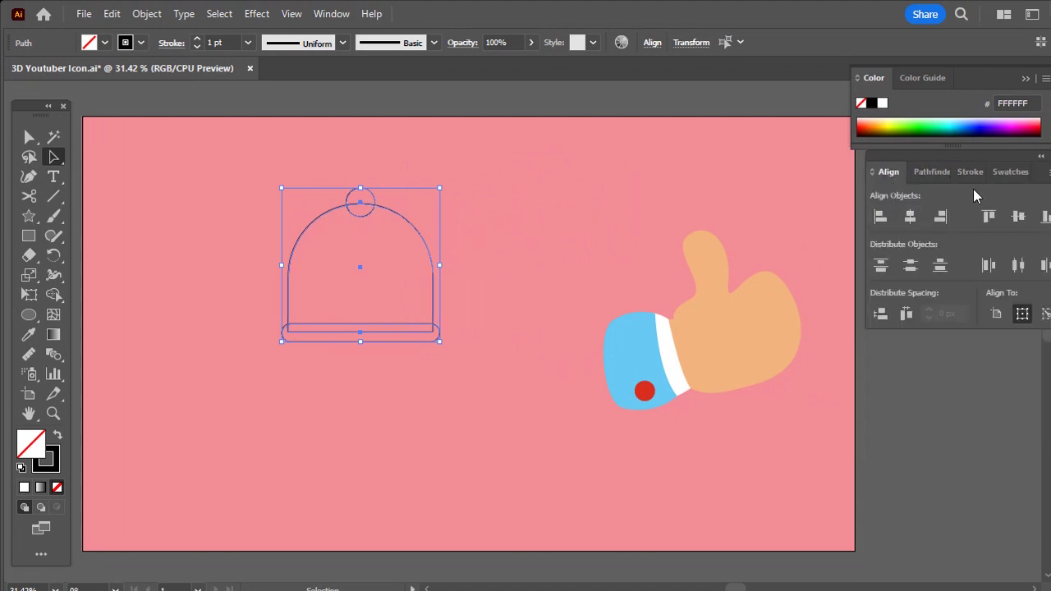
click(932, 171)
click(539, 204)
click(429, 234)
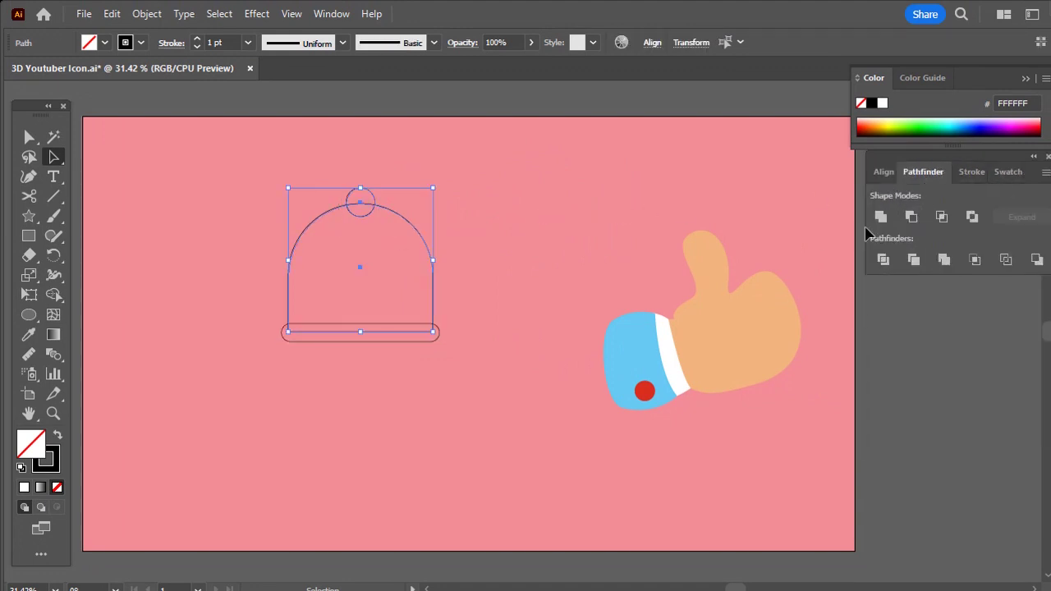
click(448, 329)
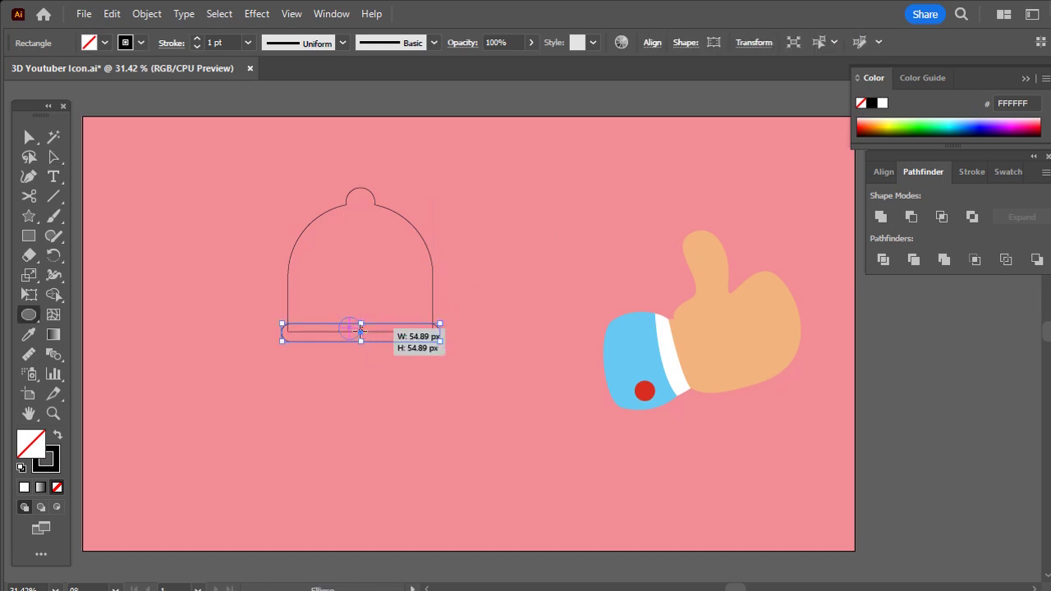
ctrl+click(369, 369)
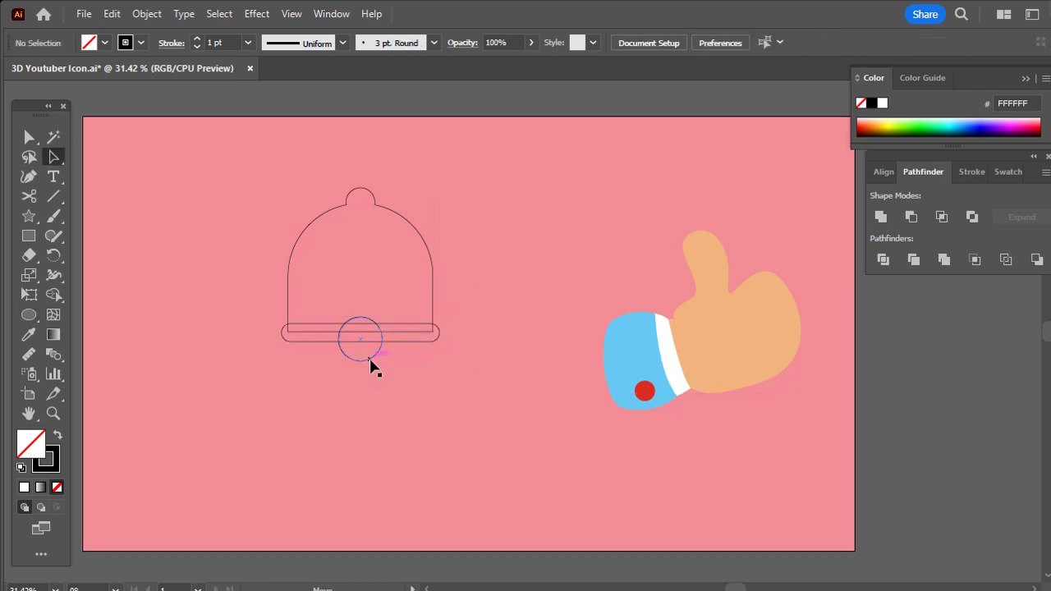
Fill the bell lavender purple with no outline, move it lower right and tilt it slightly.
click(416, 346)
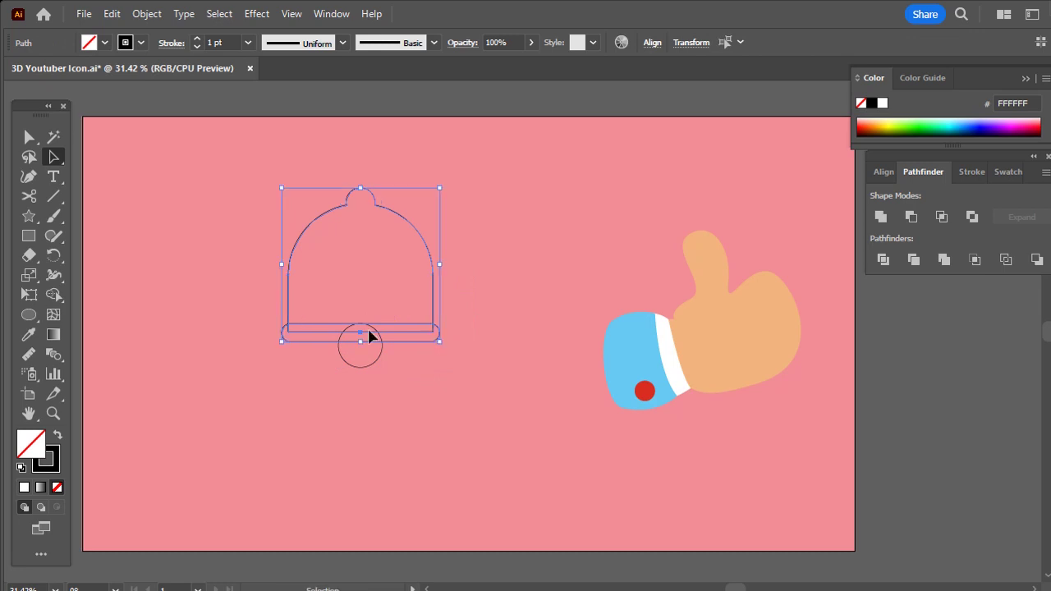
click(1007, 173)
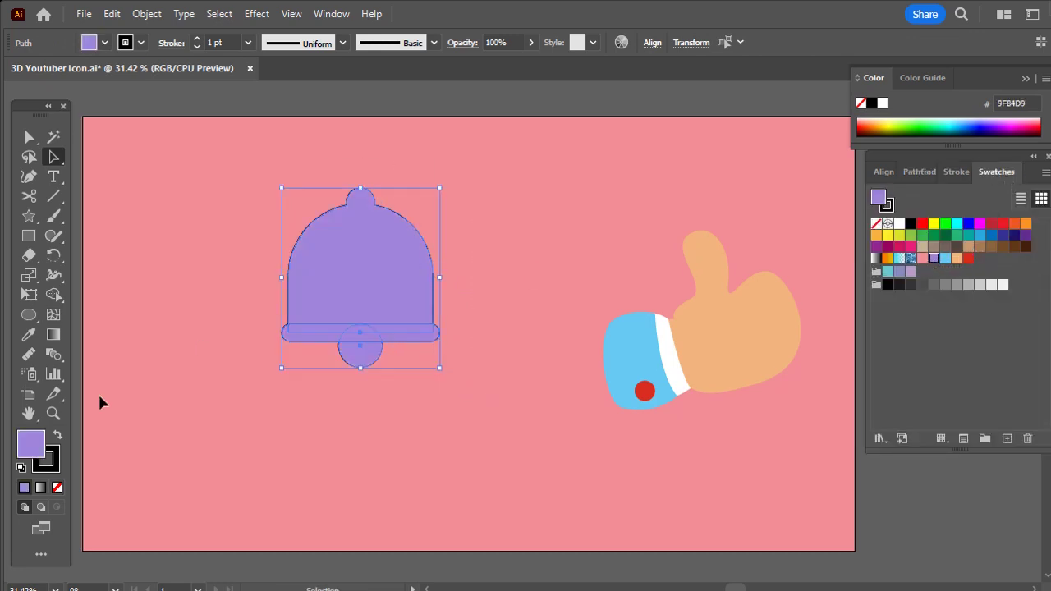
click(59, 486)
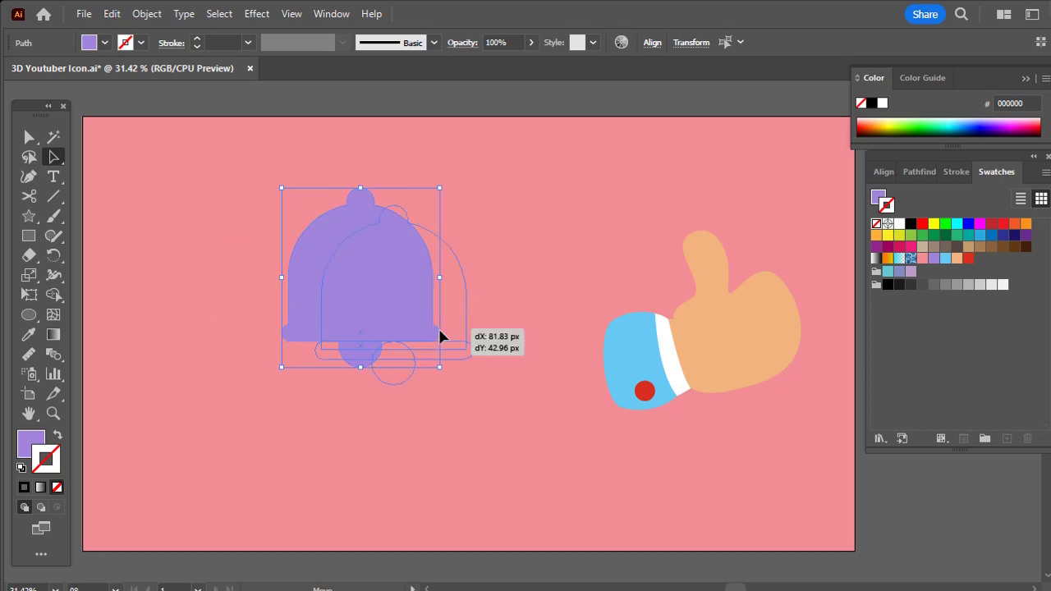
drag(439, 336, 505, 364)
mouse_move(549, 238)
mouse_down()
mouse_move(562, 257)
mouse_move(566, 228)
mouse_up()
Shift the bell and thumbs-up hand together to the right, then deselect.
drag(358, 189, 753, 415)
drag(716, 379, 749, 377)
key(ctrl+shift+a)
click(28, 236)
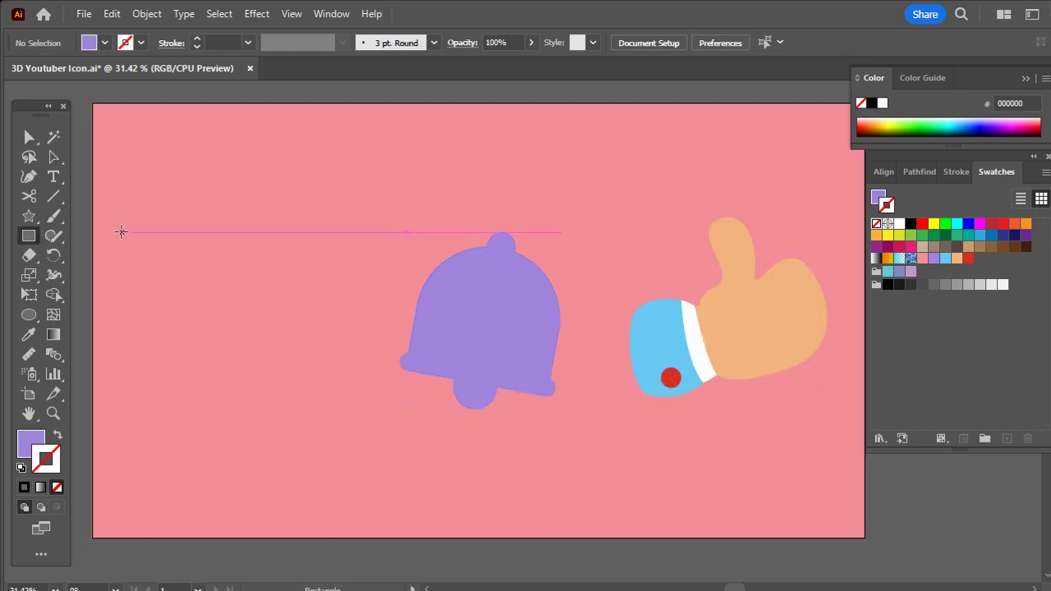
Draw a rectangle left of the bell and round its corners fully.
drag(120, 231, 324, 378)
drag(261, 321, 342, 374)
key(v)
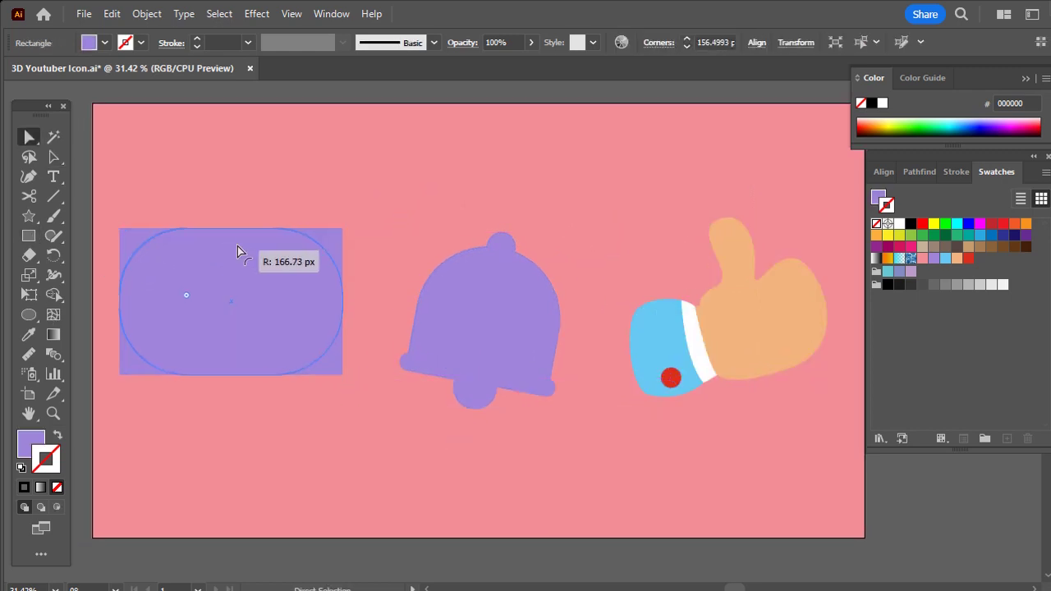
drag(223, 251, 224, 252)
Fill the badge red with no outline and place a new text object above it.
key(x)
click(967, 258)
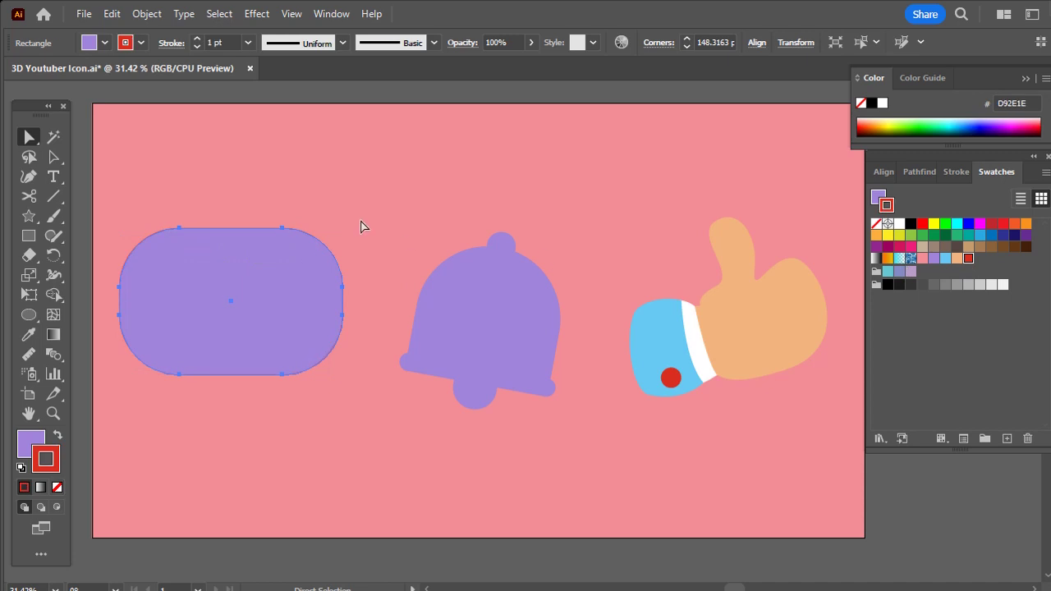
click(58, 436)
click(123, 415)
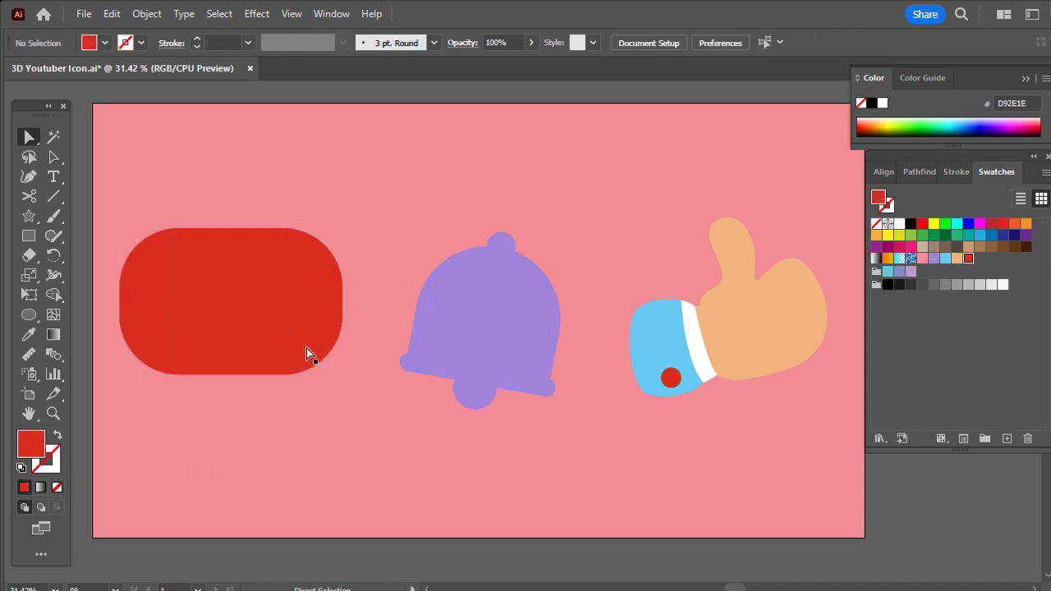
key(t)
click(258, 171)
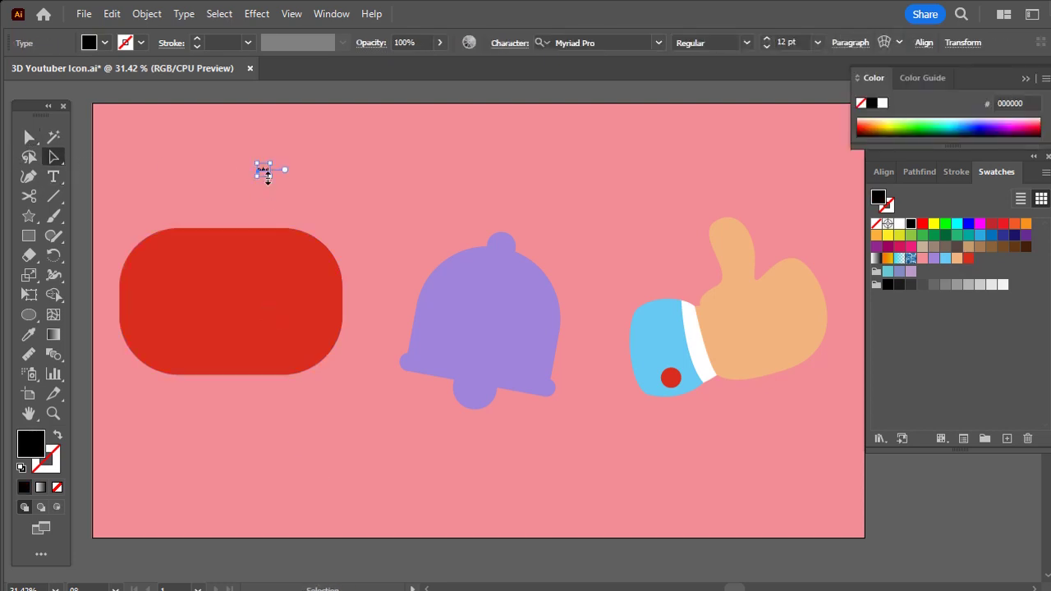
Enlarge Subs! onto the badge, set it in Sniglet ExtraBold and centre it.
mouse_move(337, 221)
mouse_down()
mouse_move(370, 215)
mouse_move(251, 320)
mouse_up()
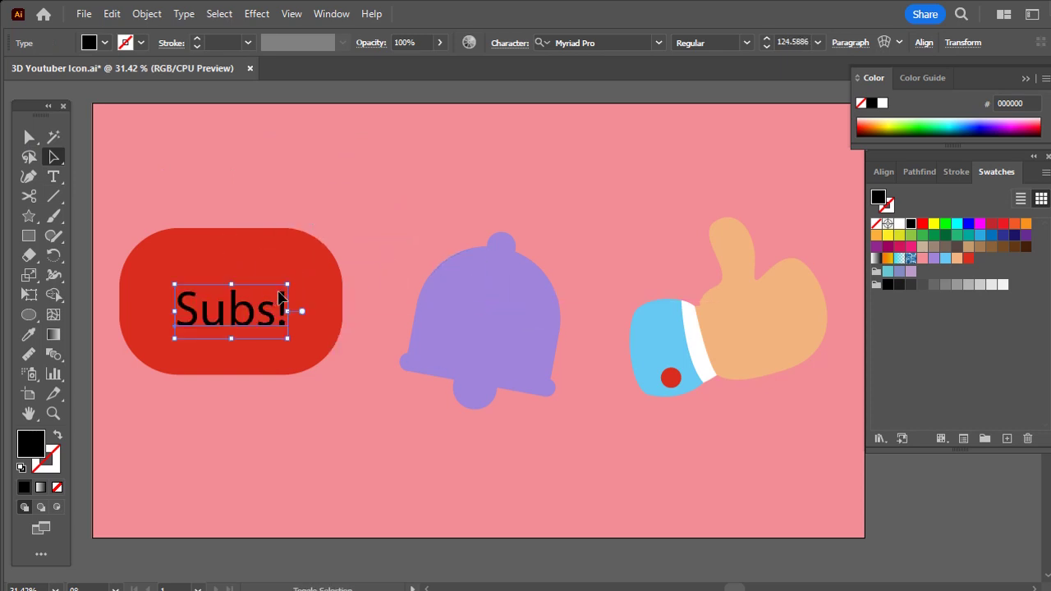
mouse_move(289, 286)
mouse_down()
mouse_move(313, 267)
mouse_move(279, 300)
mouse_up()
text(snig)
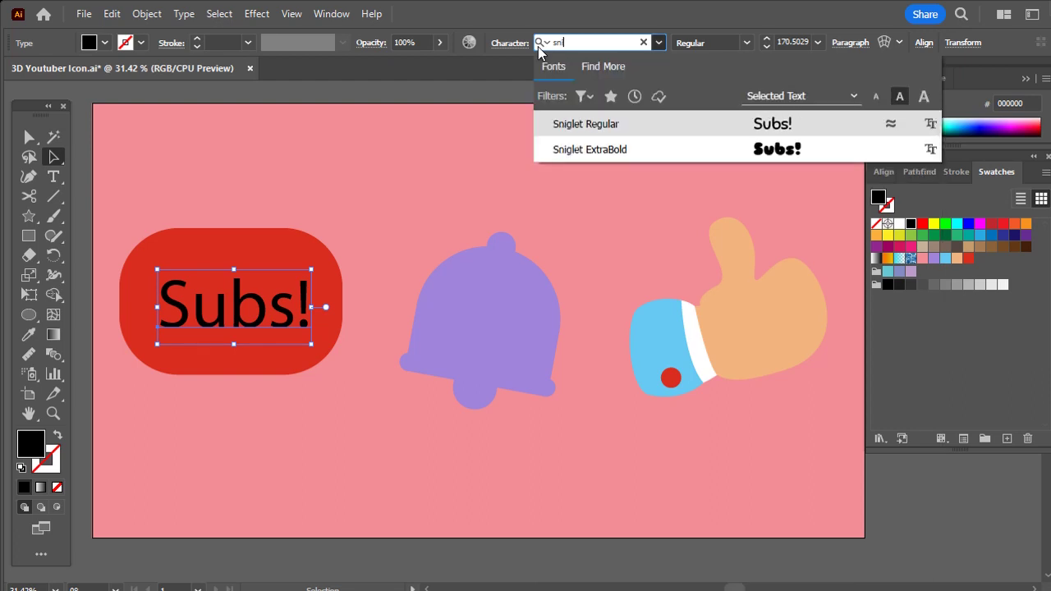
click(794, 148)
click(455, 208)
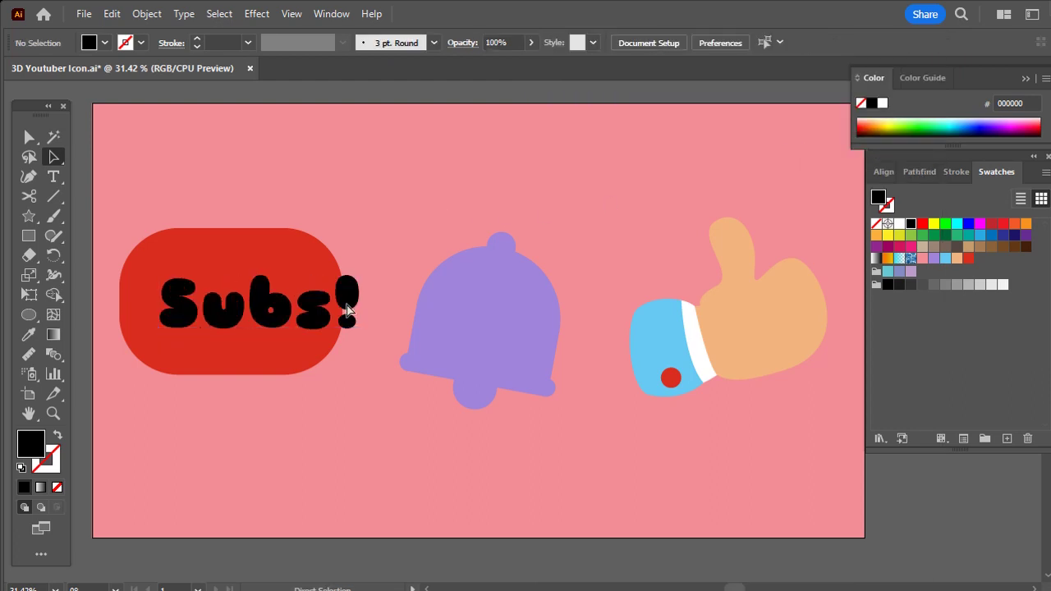
drag(320, 308, 293, 309)
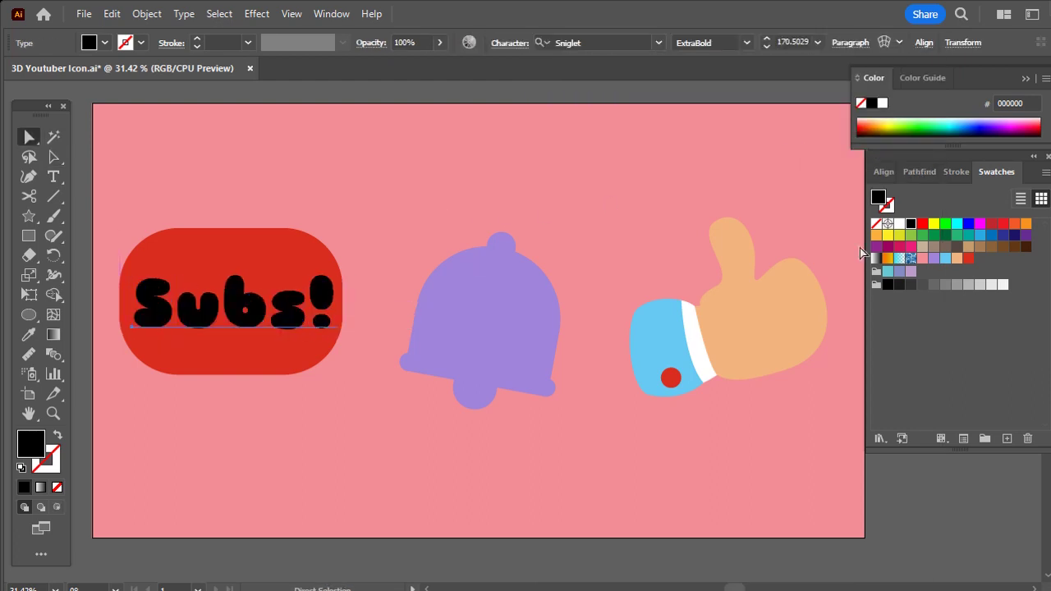
Make Subs! white, shrink it slightly, and shorten the red badge from its top.
click(899, 224)
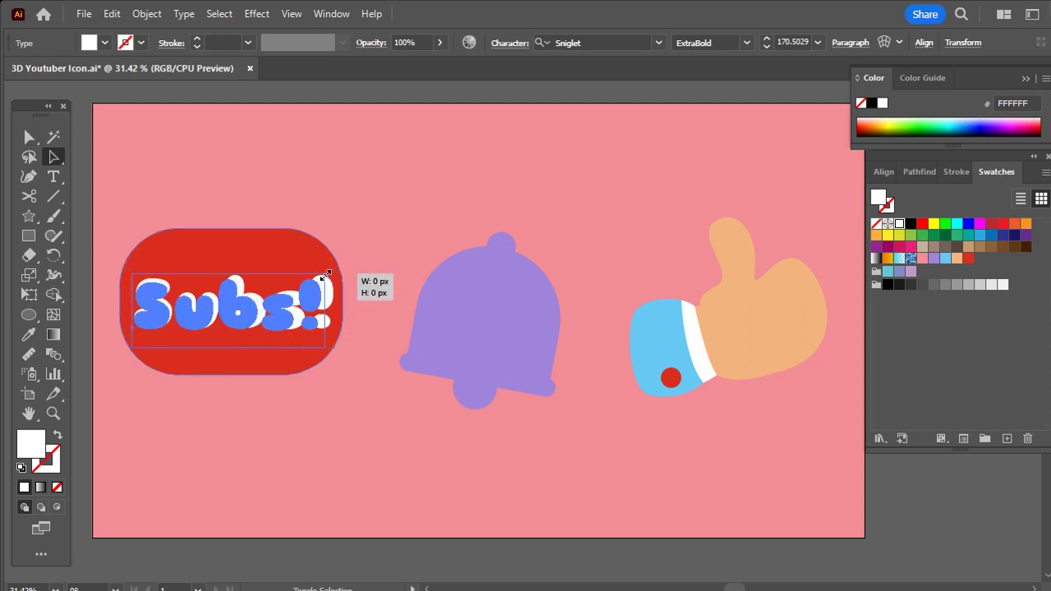
mouse_move(341, 269)
mouse_down()
mouse_move(321, 276)
mouse_move(294, 264)
mouse_up()
click(234, 239)
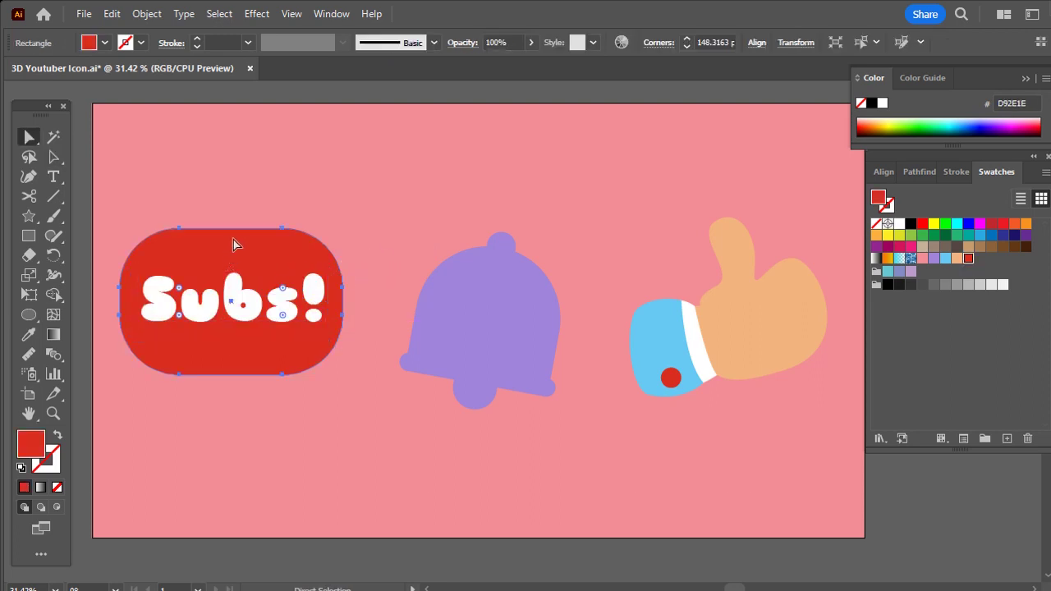
drag(231, 230, 232, 244)
drag(252, 343, 256, 336)
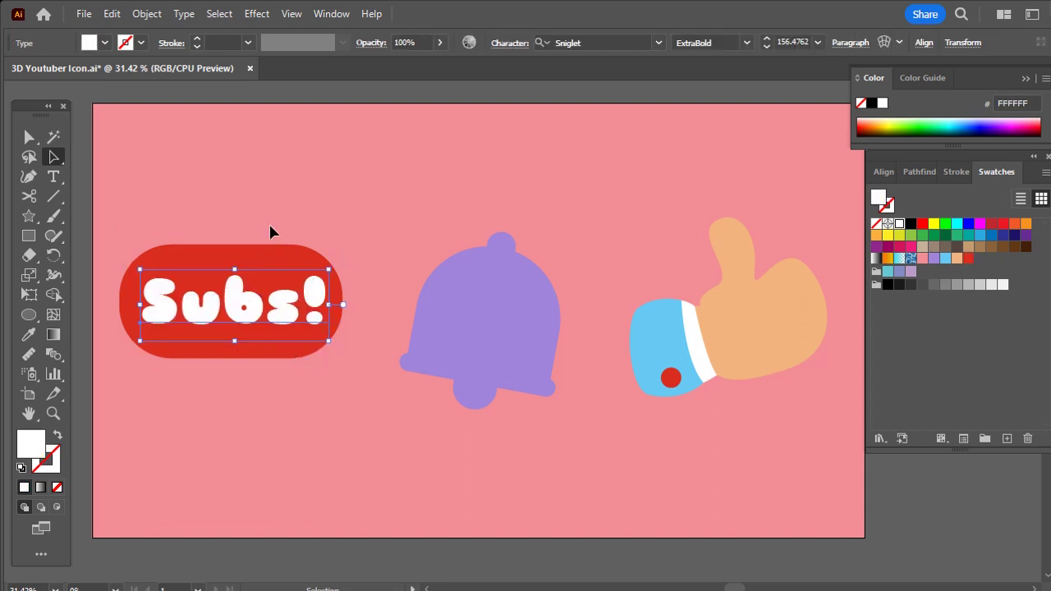
Rotate the Subs! badge about 20° counter-clockwise and reposition it.
drag(155, 194, 335, 390)
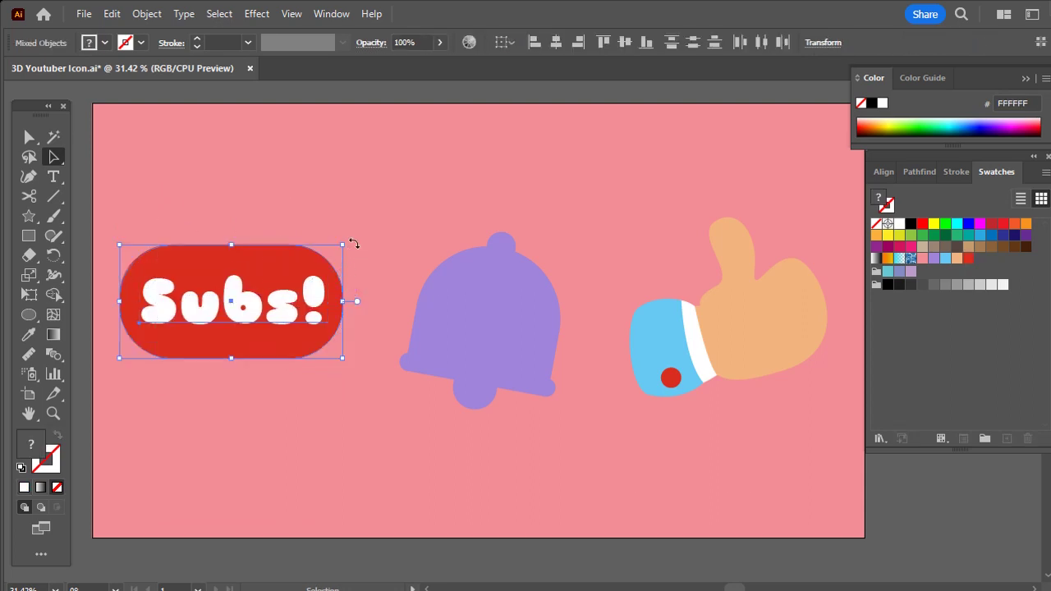
drag(354, 244, 307, 225)
drag(285, 305, 300, 326)
drag(364, 274, 368, 247)
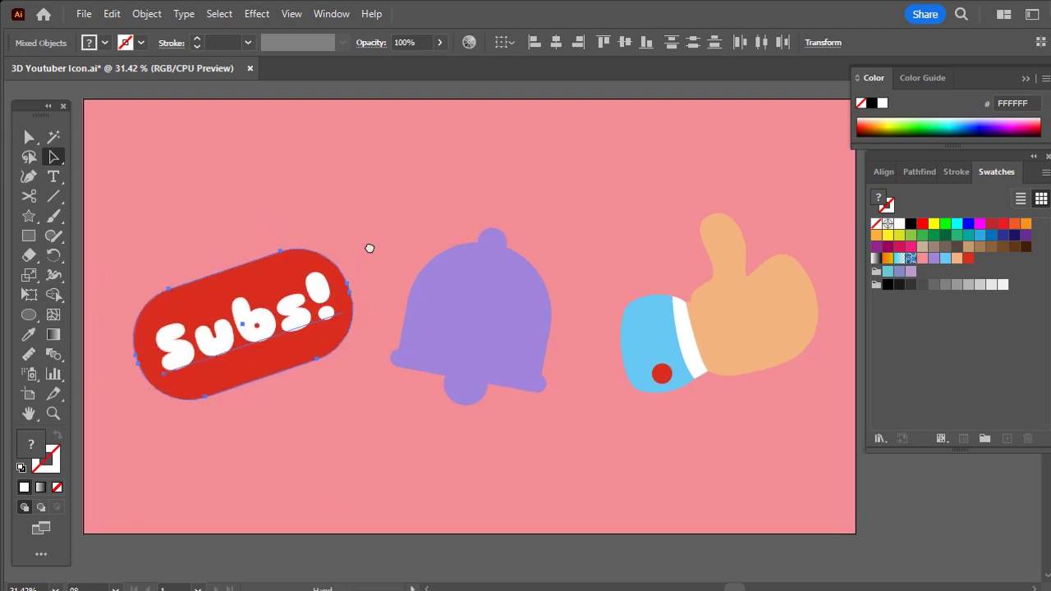
click(286, 197)
Select all three icons and open Window > 3D and Materials.
drag(148, 155, 776, 436)
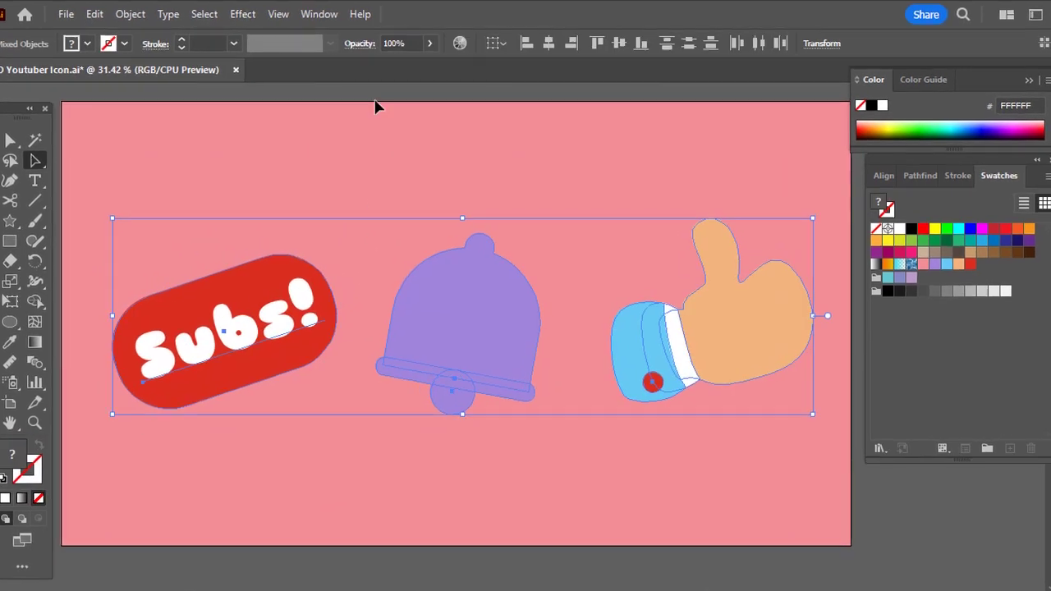
click(326, 14)
click(354, 190)
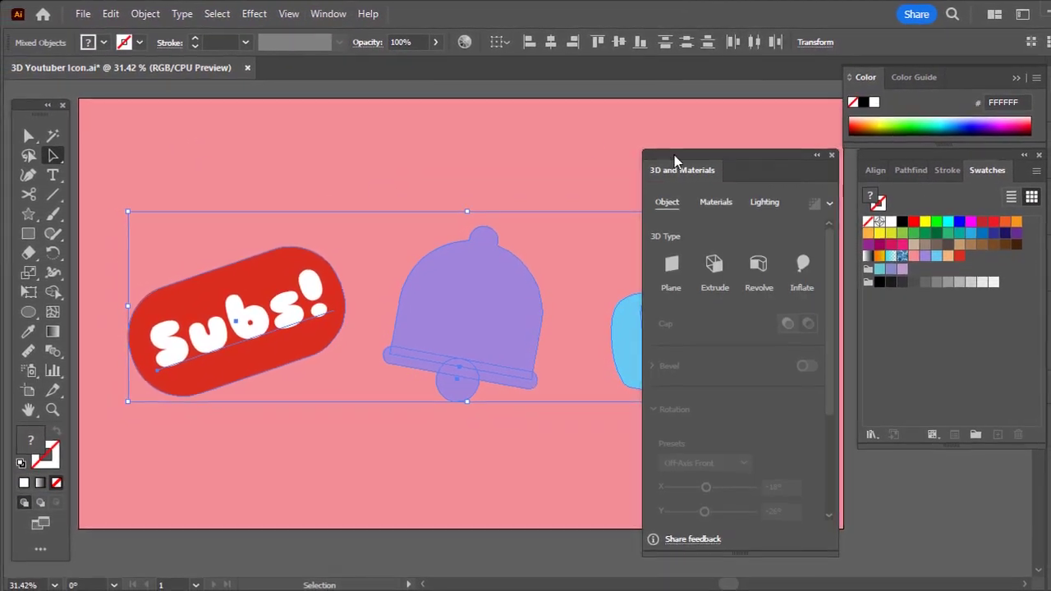
Move the 3D and Materials panel aside and apply Inflate to all three icons.
drag(678, 157, 897, 202)
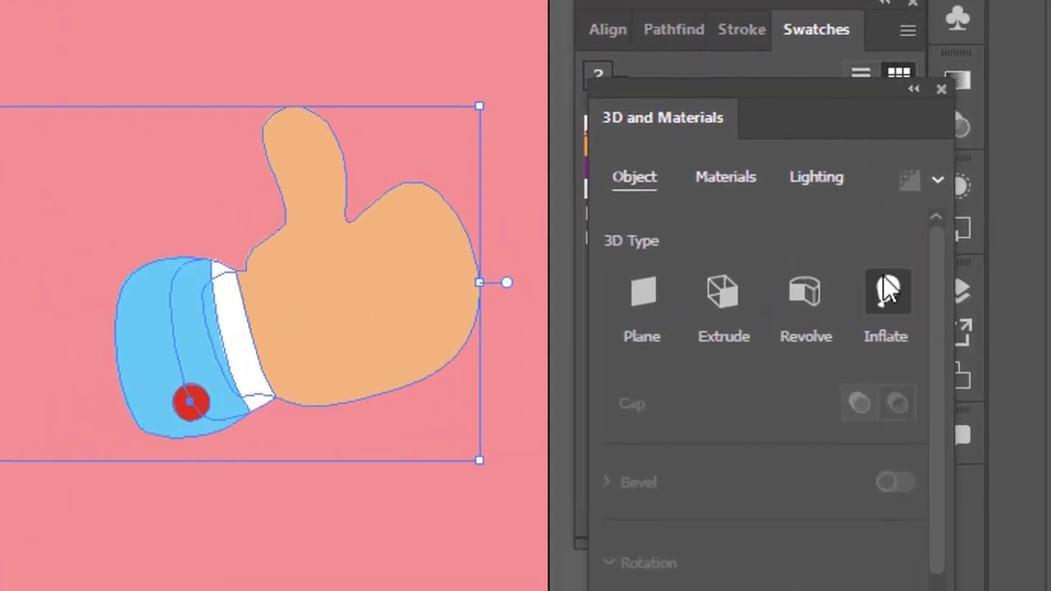
click(884, 283)
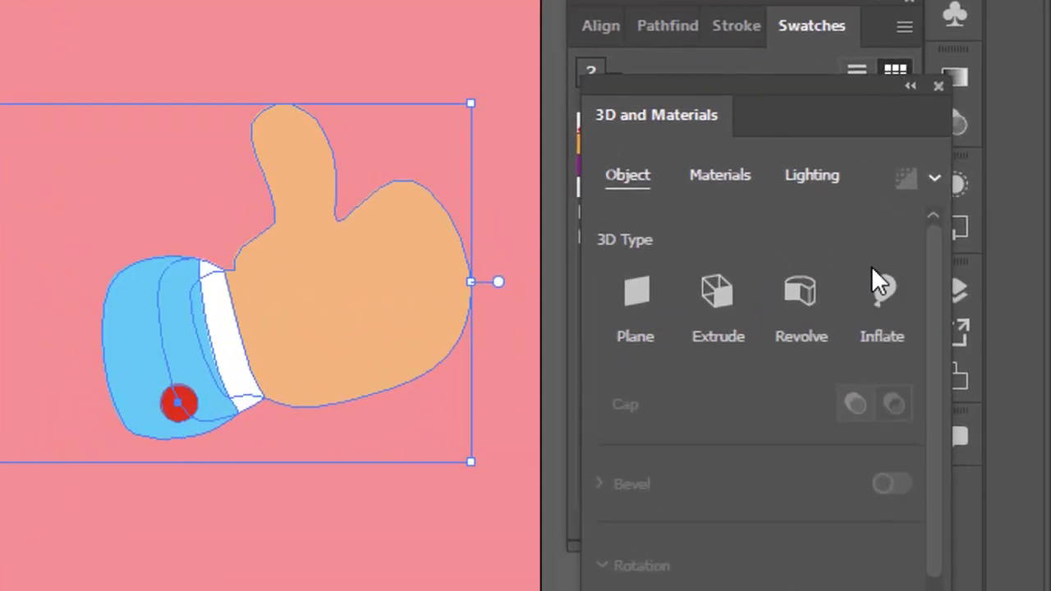